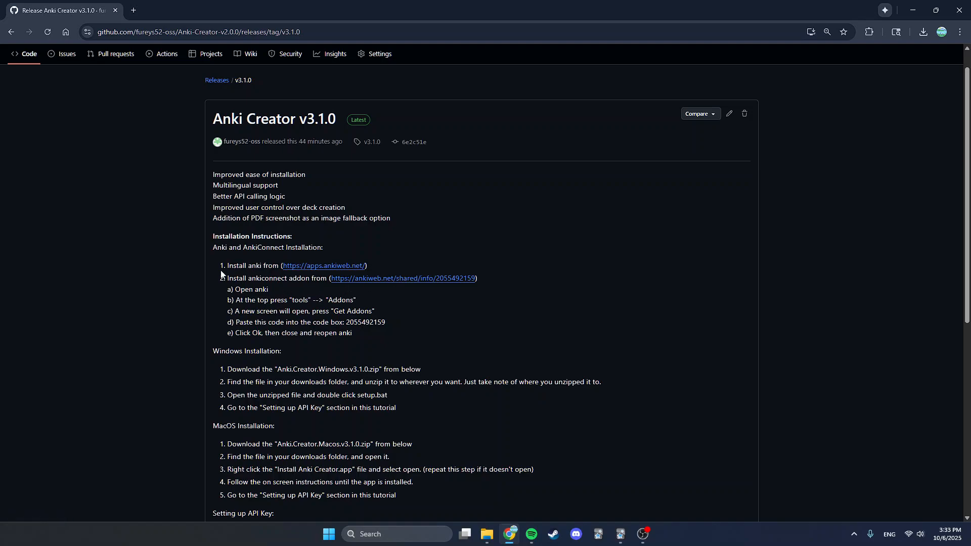
{"action": "left_click_drag", "start_coordinate": [242, 270], "coordinate": [306, 268]}
{"action": "left_click", "coordinate": [412, 262]}
{"action": "mouse_move", "coordinate": [347, 321]}
{"action": "left_mouse_down"}
{"action": "mouse_move", "coordinate": [364, 322]}
{"action": "mouse_move", "coordinate": [346, 321]}
{"action": "left_mouse_up"}
{"action": "key", "text": "ctrl+c"}
{"action": "left_click", "coordinate": [393, 323]}
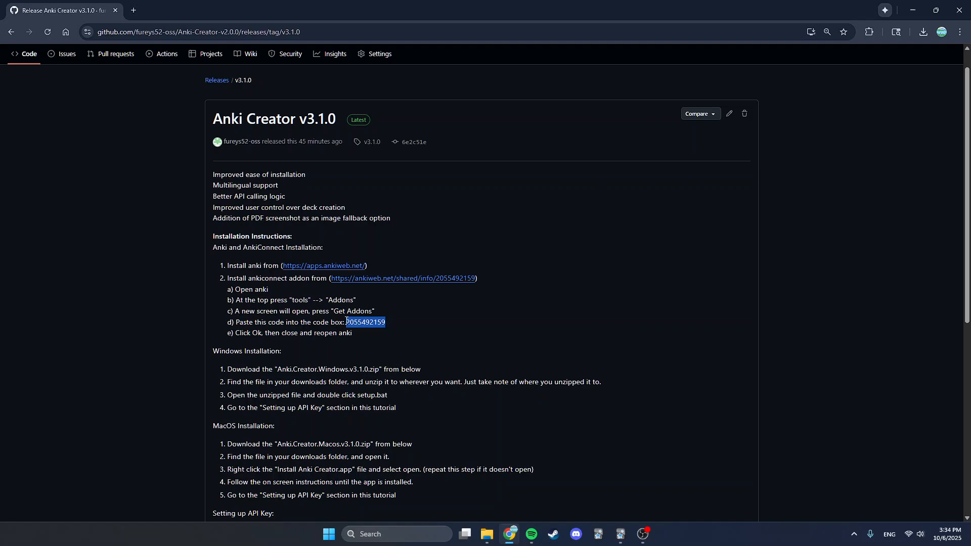
{"action": "left_click", "coordinate": [508, 333]}
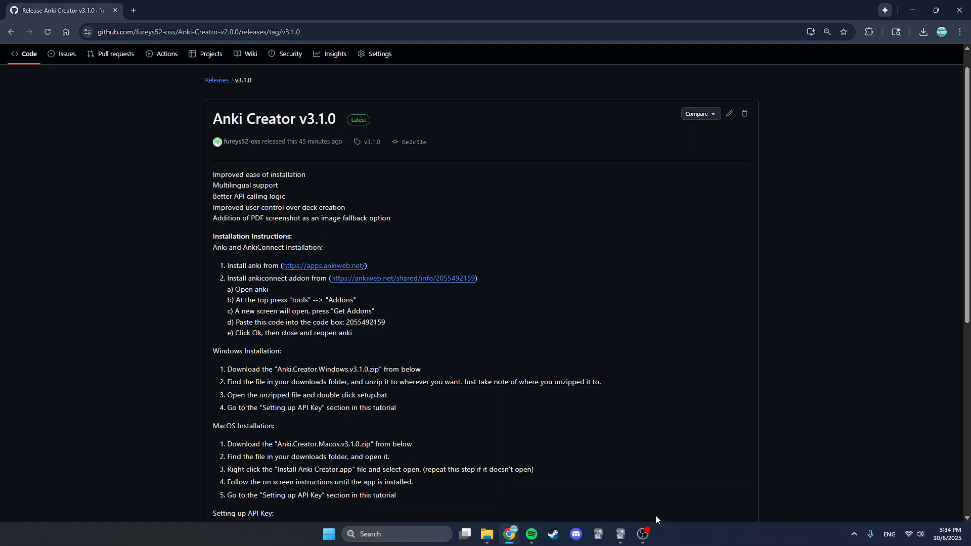
{"action": "left_click", "coordinate": [617, 536]}
{"action": "left_click", "coordinate": [66, 17]}
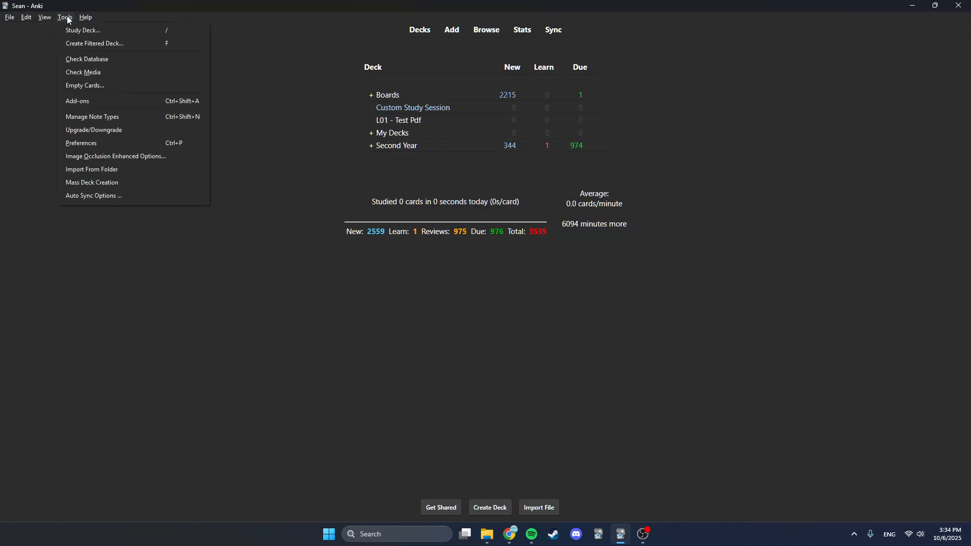
{"action": "left_click", "coordinate": [71, 103]}
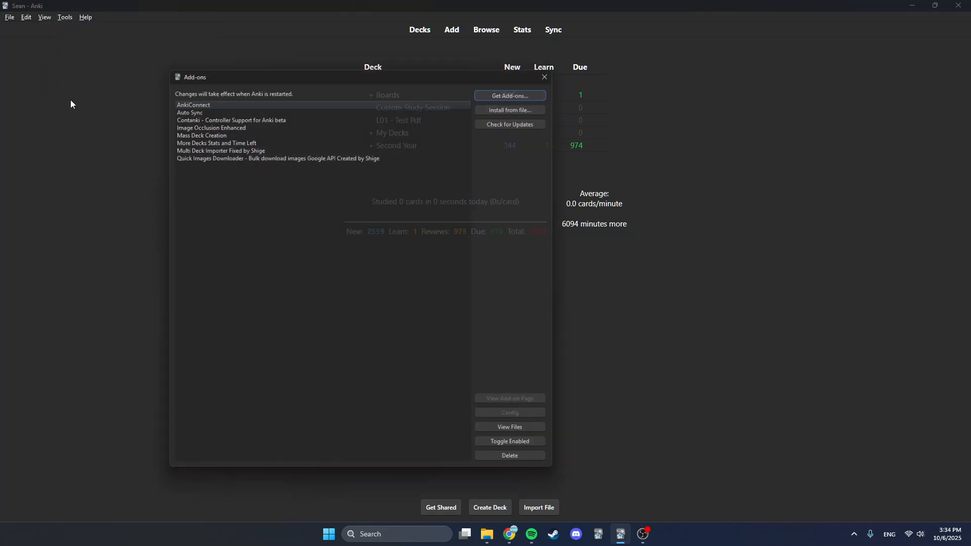
{"action": "left_click", "coordinate": [496, 89]}
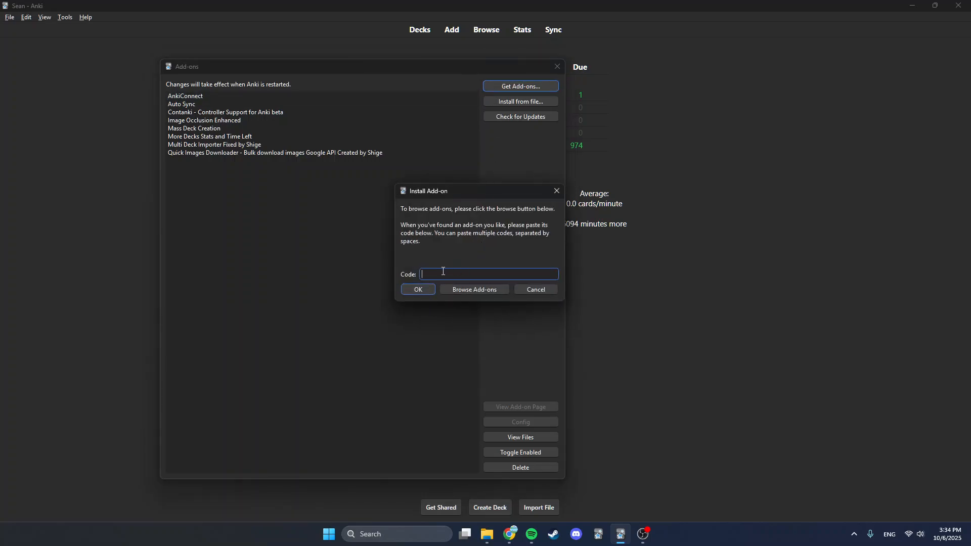
{"action": "key", "text": "ctrl+v"}
{"action": "left_click", "coordinate": [415, 289]}
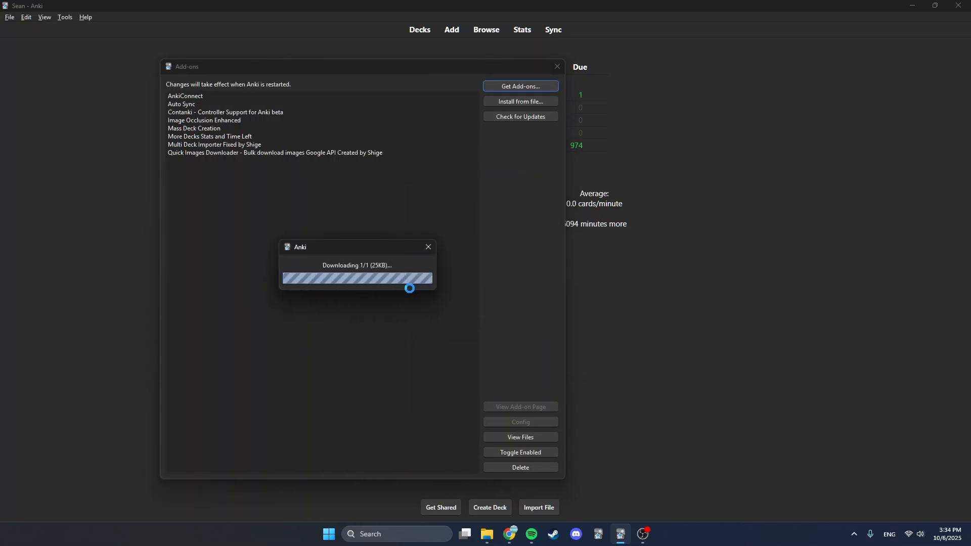
{"action": "left_click", "coordinate": [430, 295]}
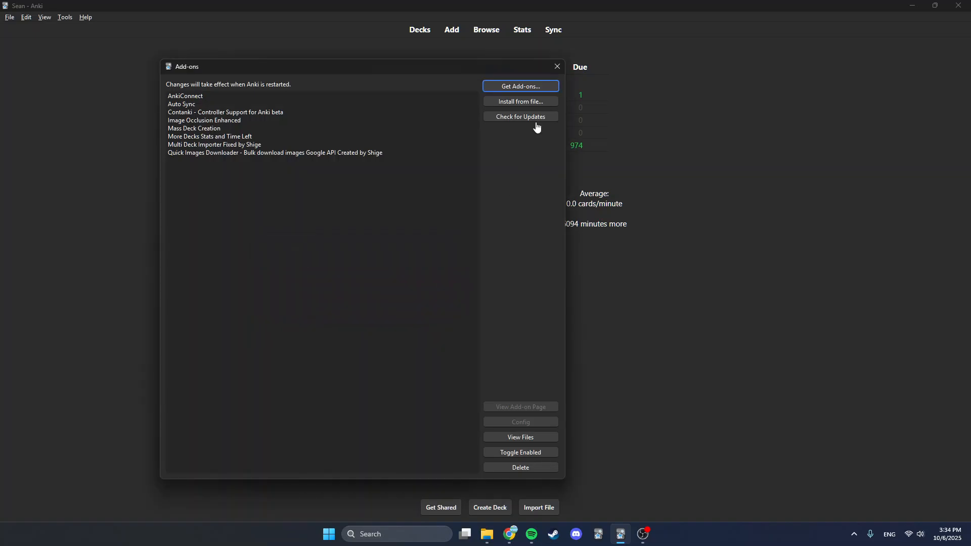
{"action": "left_click", "coordinate": [556, 67]}
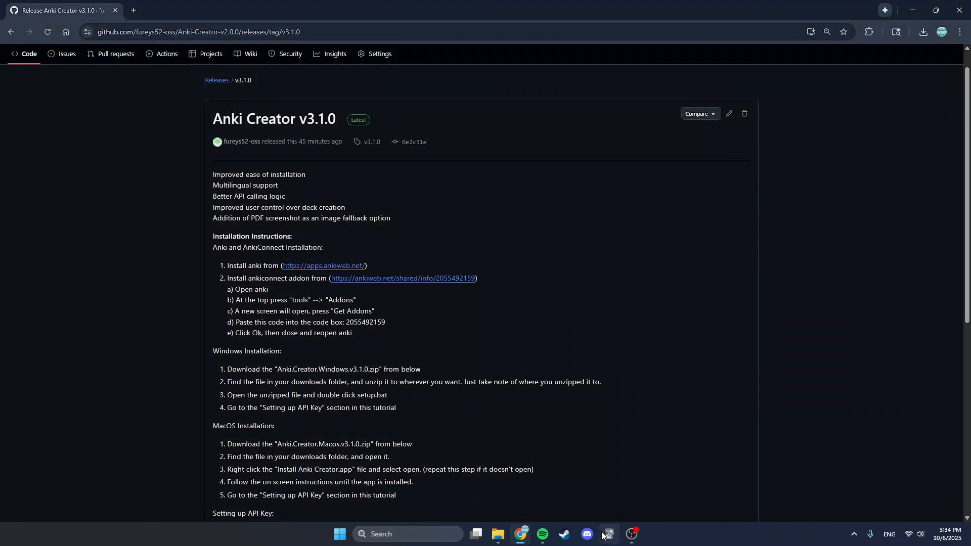
- Download Anki.Creator.Windows.v3.1.0.zip from the release's Assets section
{"action": "left_click", "coordinate": [609, 534]}
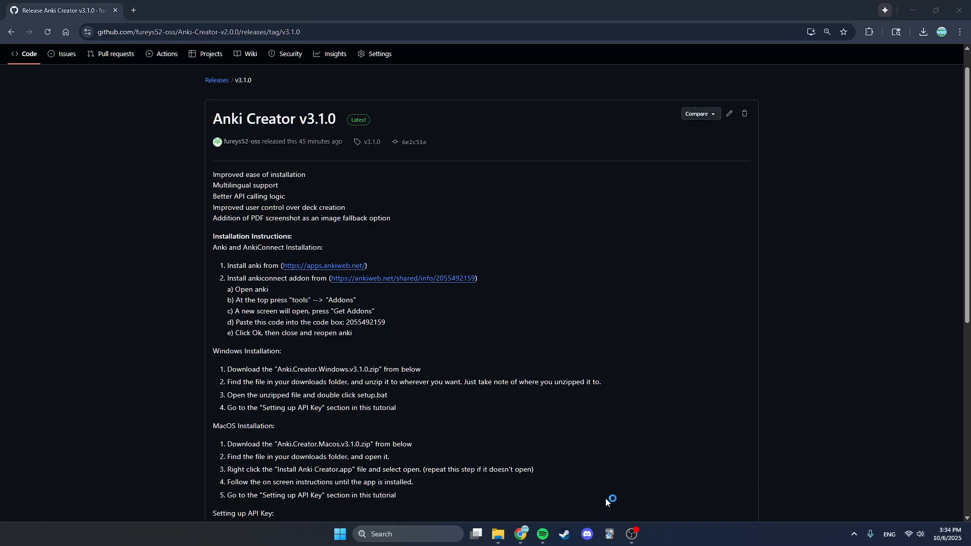
{"action": "scroll", "coordinate": [335, 345], "scroll_direction": "down", "scroll_amount": 3}
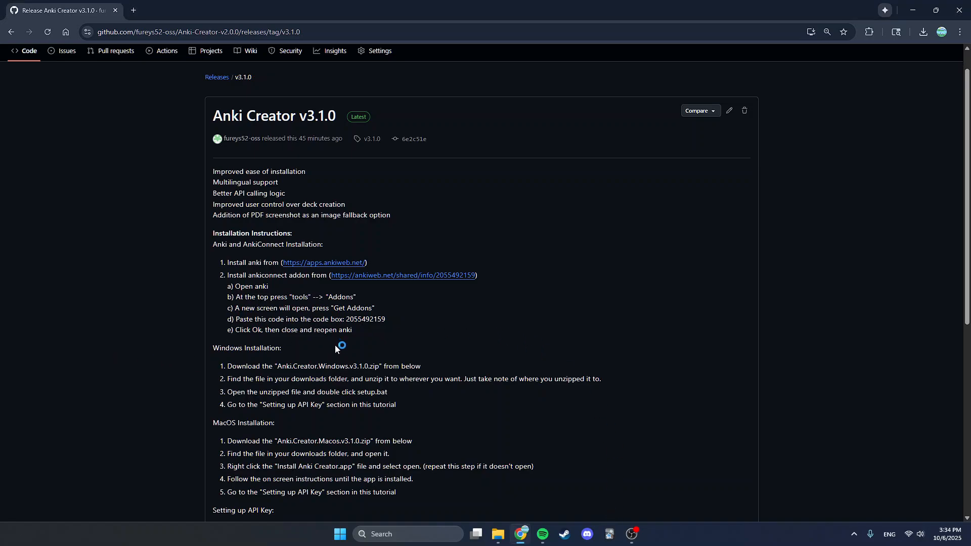
{"action": "scroll", "coordinate": [407, 313], "scroll_direction": "down", "scroll_amount": 4}
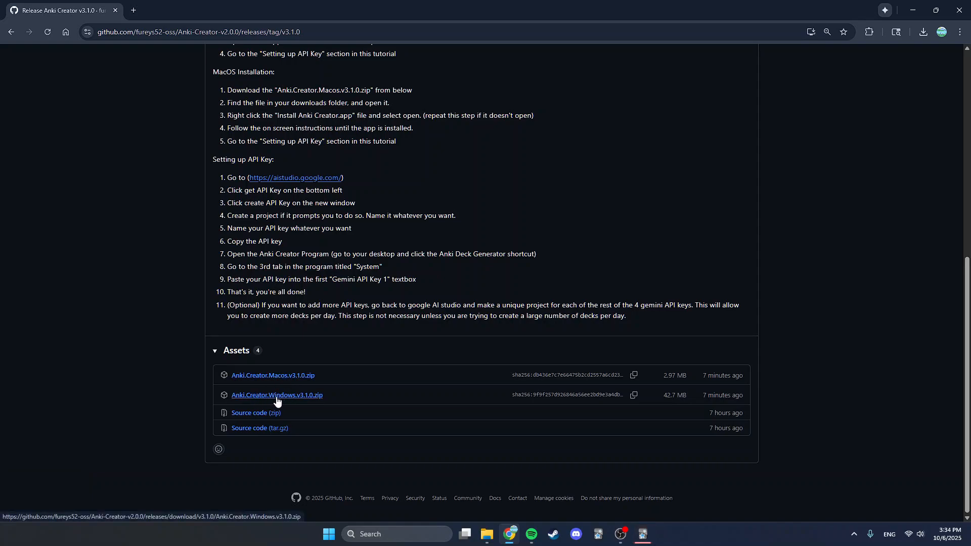
{"action": "left_click", "coordinate": [277, 397]}
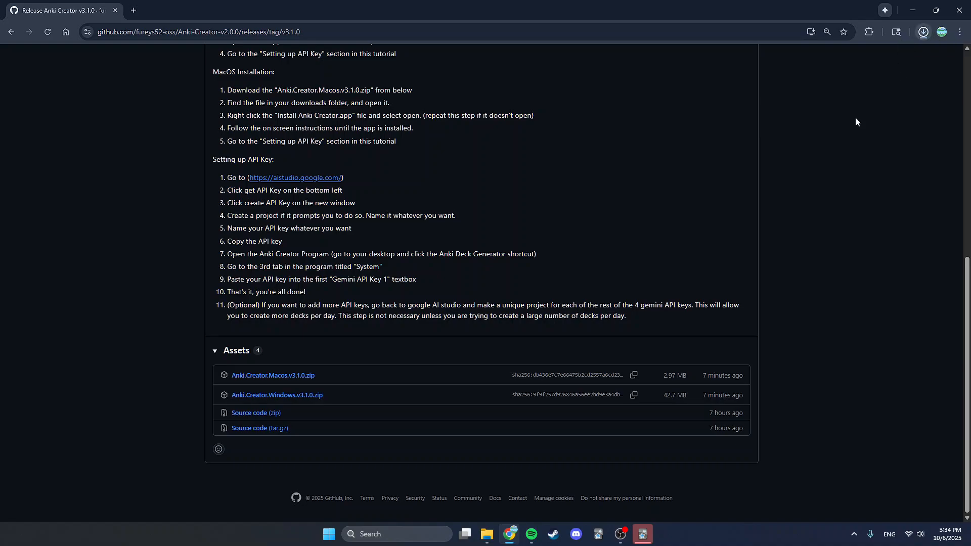
- Close the extra File Explorer windows that are already open
{"action": "mouse_move", "coordinate": [487, 534]}
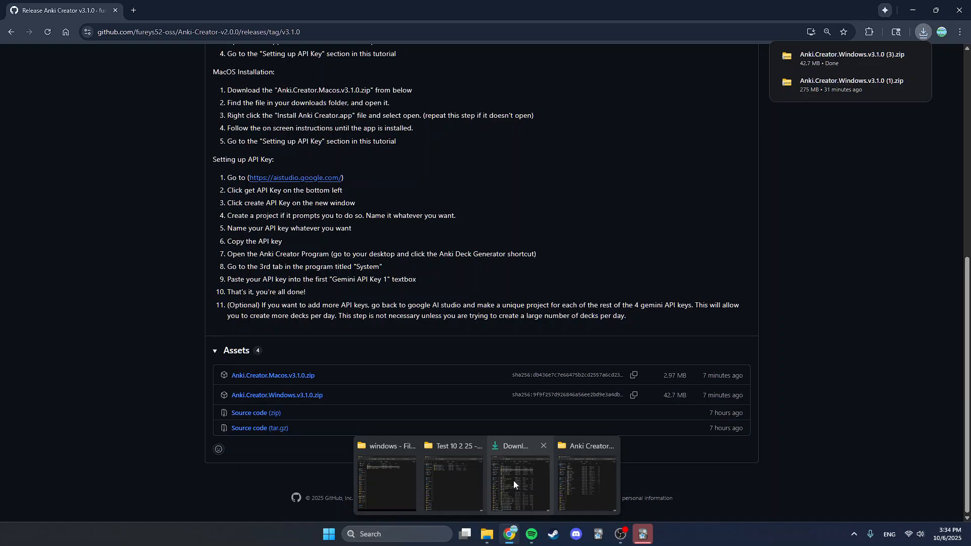
{"action": "left_click", "coordinate": [543, 445]}
{"action": "left_click", "coordinate": [508, 445]}
{"action": "left_click", "coordinate": [544, 447]}
{"action": "left_click", "coordinate": [510, 448]}
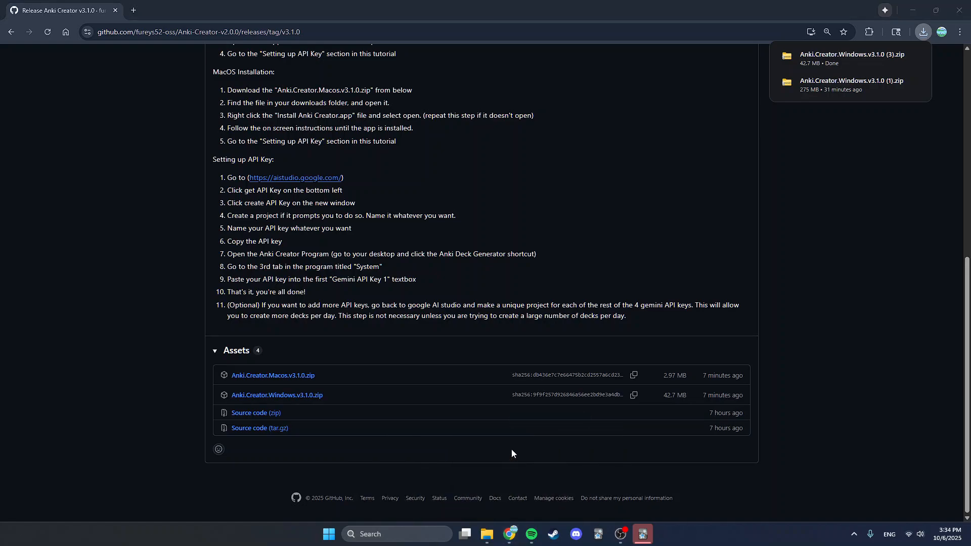
- Open the Downloads folder in File Explorer
{"action": "left_click", "coordinate": [486, 535]}
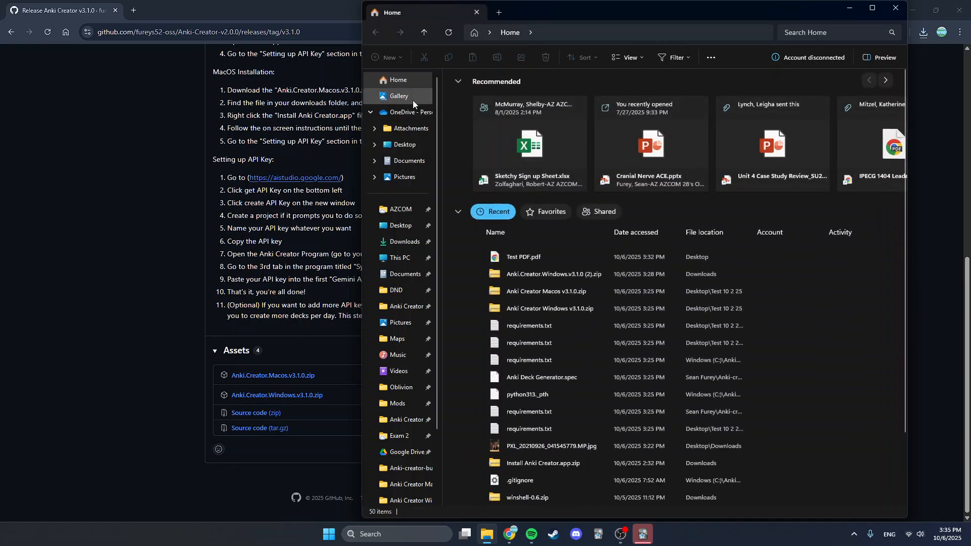
{"action": "left_click", "coordinate": [397, 241]}
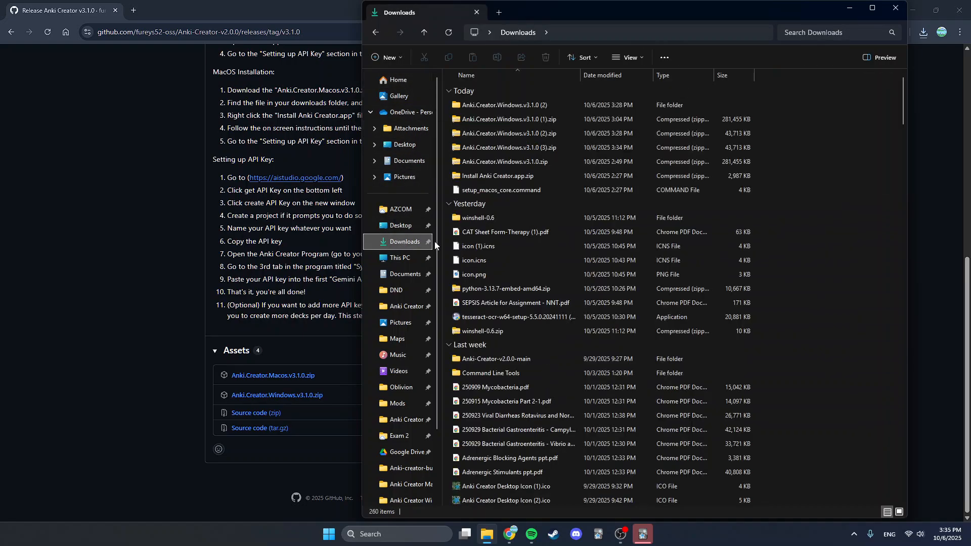
{"action": "left_click", "coordinate": [543, 103]}
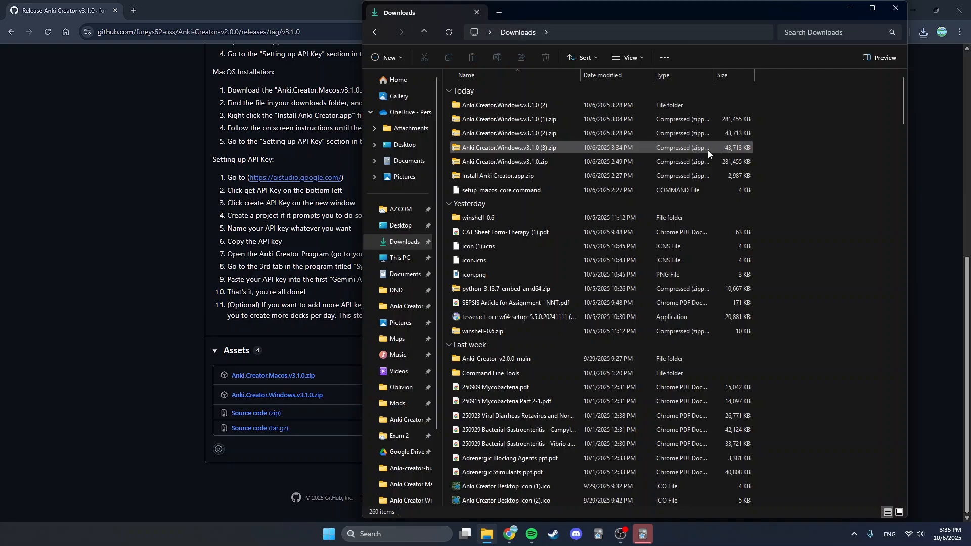
{"action": "right_click", "coordinate": [642, 148]}
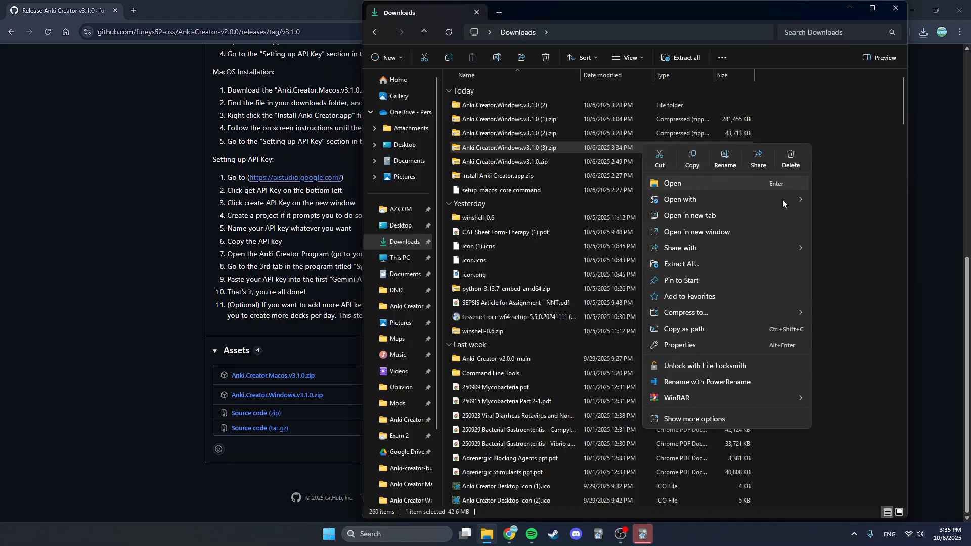
{"action": "left_click", "coordinate": [551, 147]}
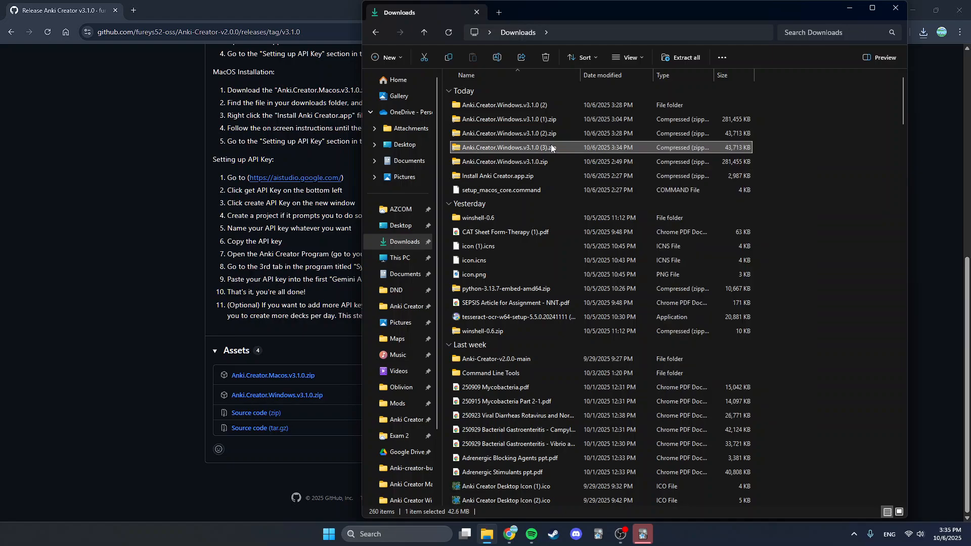
- Extract Anki.Creator.Windows.v3.1.0 (3).zip into the Desktop folder
{"action": "right_click", "coordinate": [553, 145]}
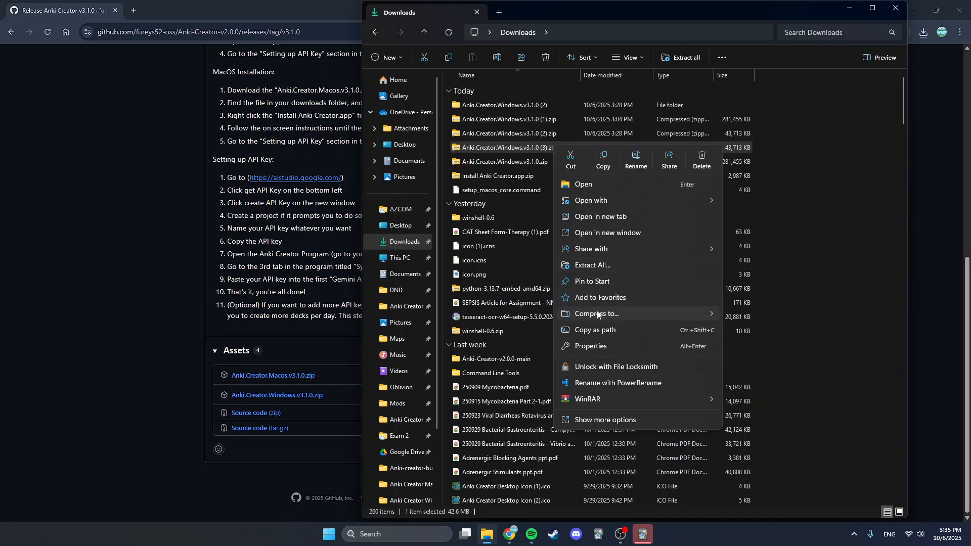
{"action": "left_click", "coordinate": [596, 265]}
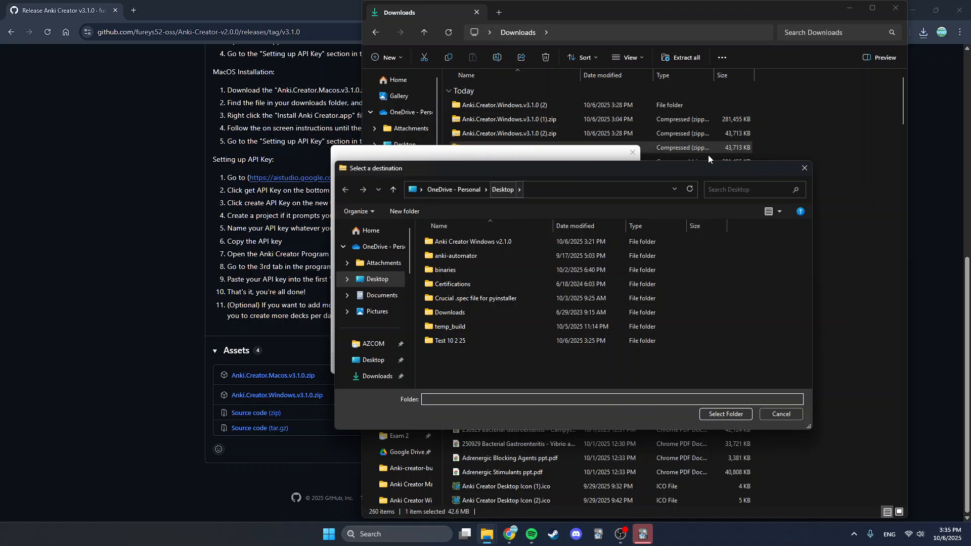
{"action": "left_click", "coordinate": [804, 168]}
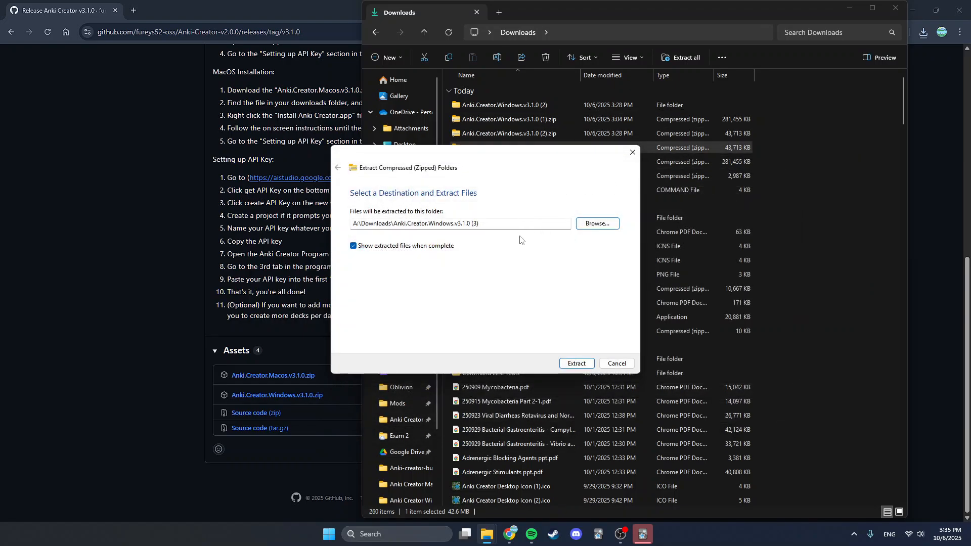
{"action": "left_click", "coordinate": [586, 224]}
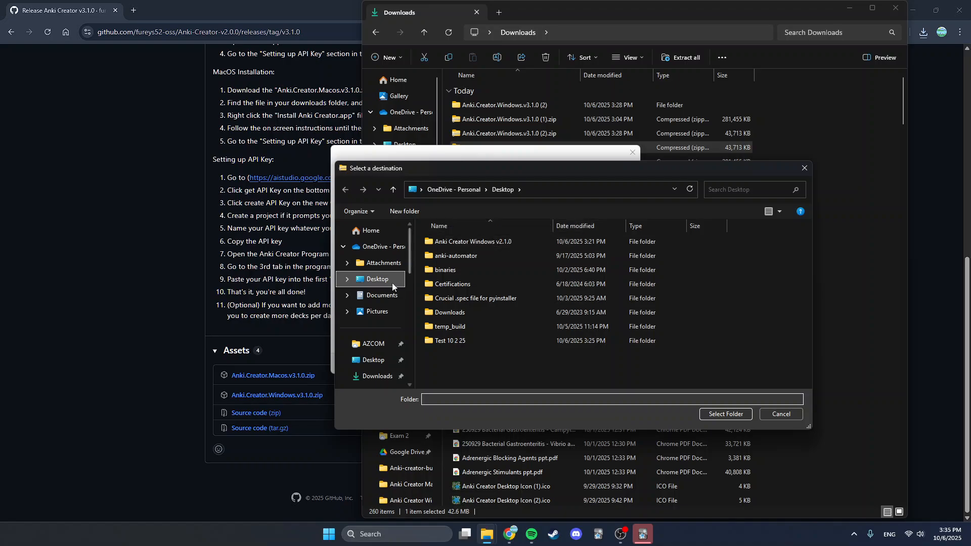
{"action": "left_click", "coordinate": [720, 413]}
{"action": "left_click", "coordinate": [575, 364]}
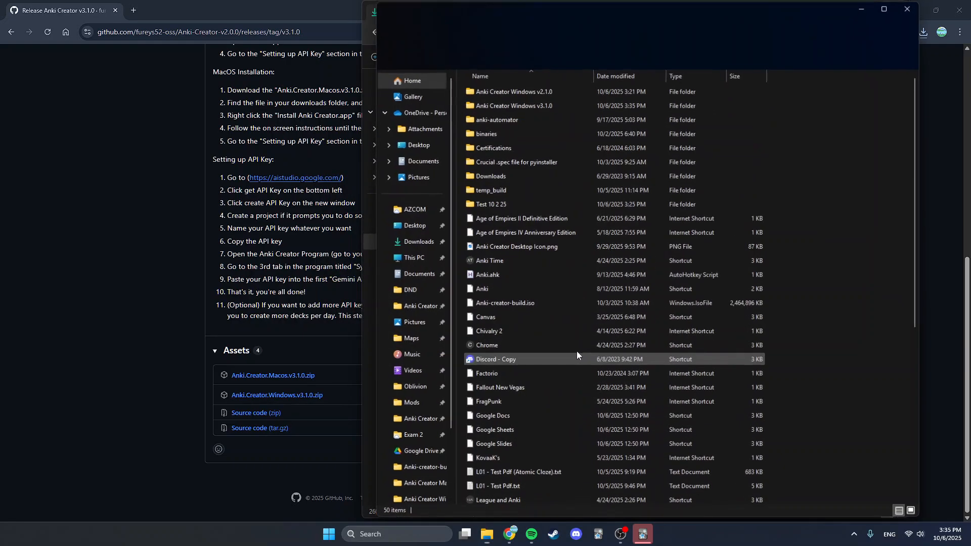
- Close the File Explorer windows and minimize the browser to reveal the desktop
{"action": "left_click", "coordinate": [903, 10]}
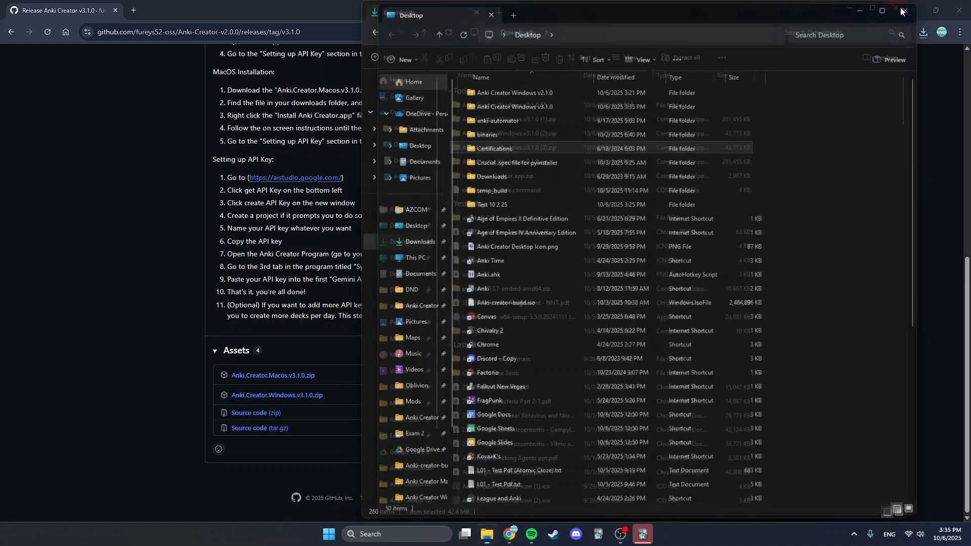
{"action": "left_click", "coordinate": [894, 10]}
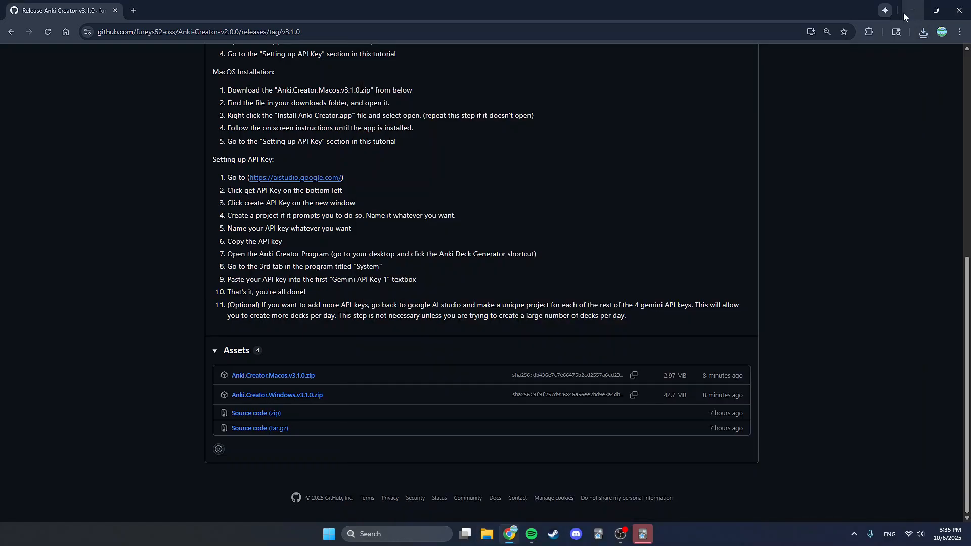
{"action": "left_click", "coordinate": [912, 10]}
{"action": "left_click", "coordinate": [912, 5]}
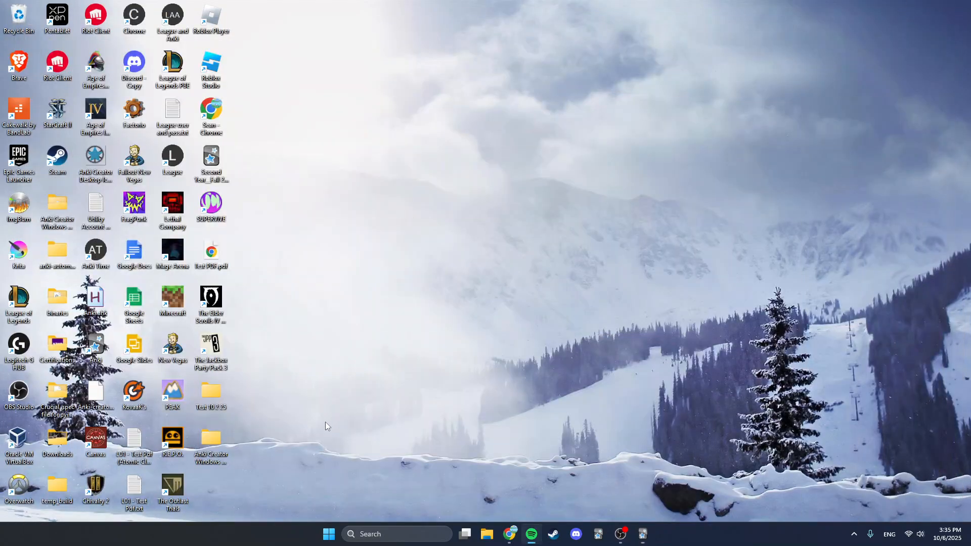
- Move the Anki Creator Windows v3.1.0 folder on the desktop and open its Anki Creator Windows v2.1.0 subfolder
{"action": "left_click_drag", "start_coordinate": [210, 439], "coordinate": [481, 301]}
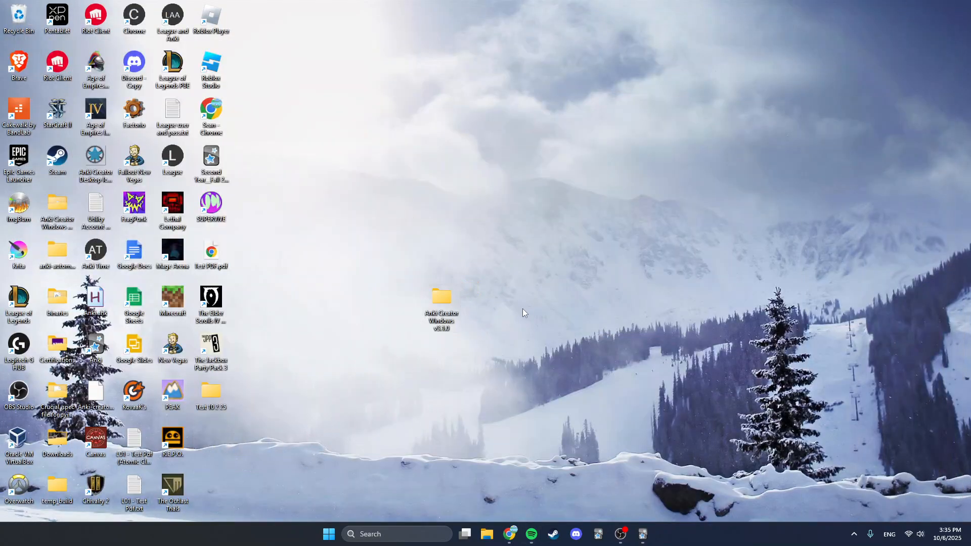
{"action": "double_click", "coordinate": [438, 302]}
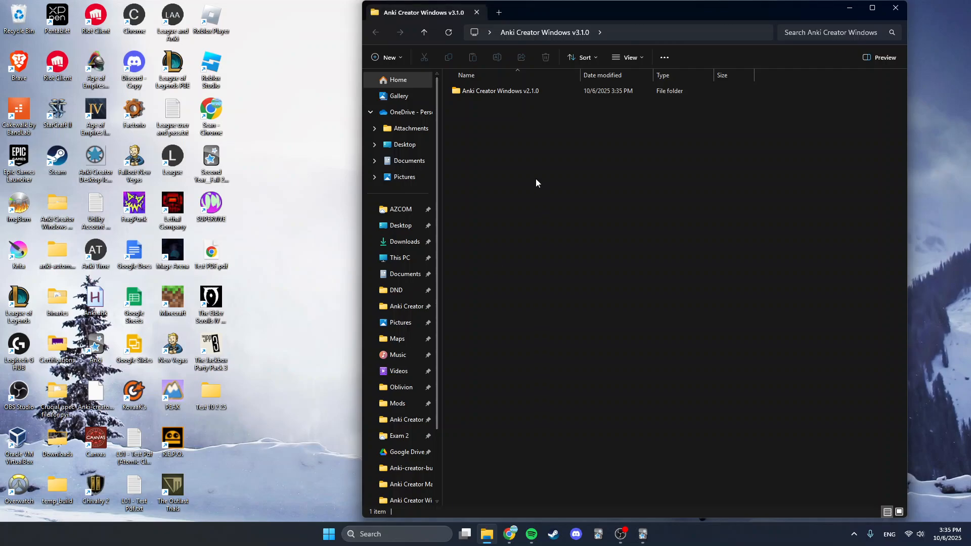
{"action": "double_click", "coordinate": [508, 92]}
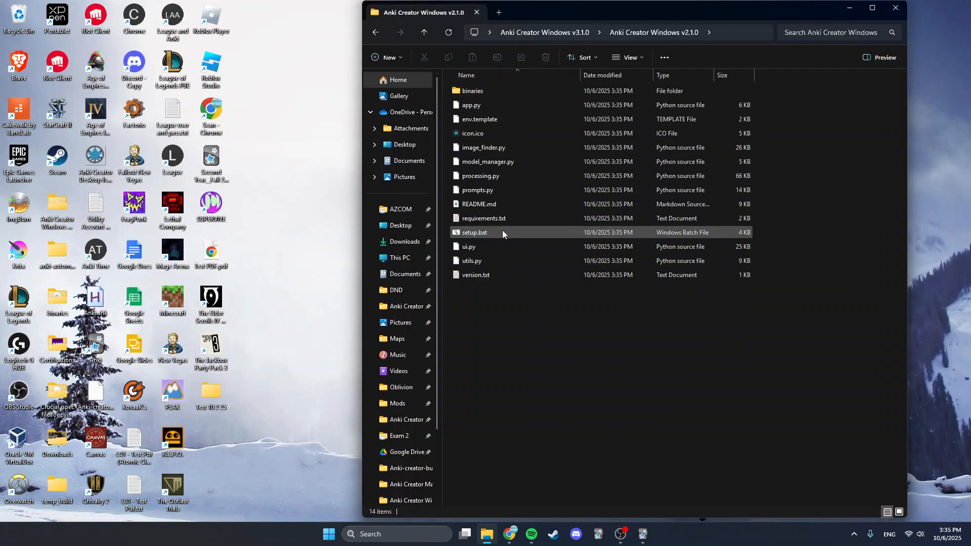
- Run setup.bat and reposition the Anki Deck Generator setup window
{"action": "double_click", "coordinate": [491, 236]}
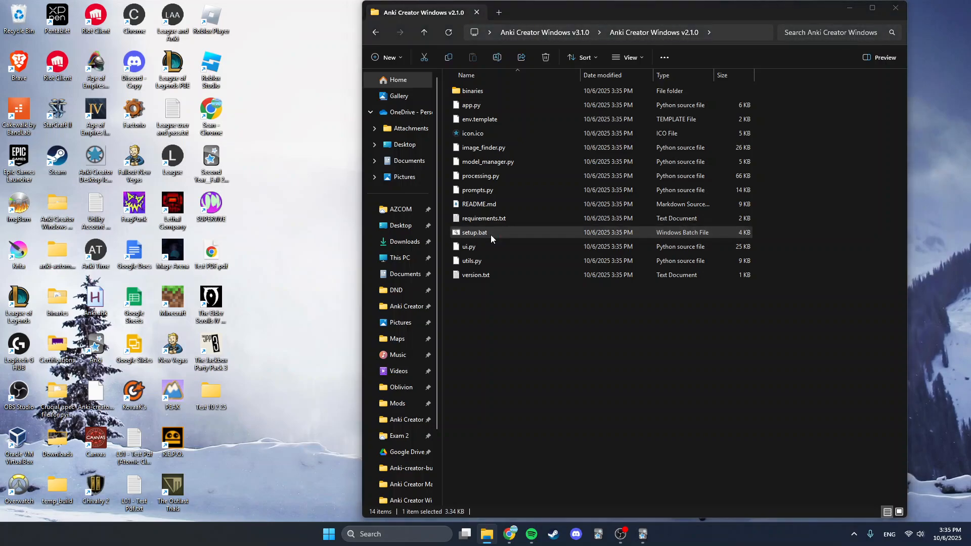
{"action": "left_click", "coordinate": [507, 278]}
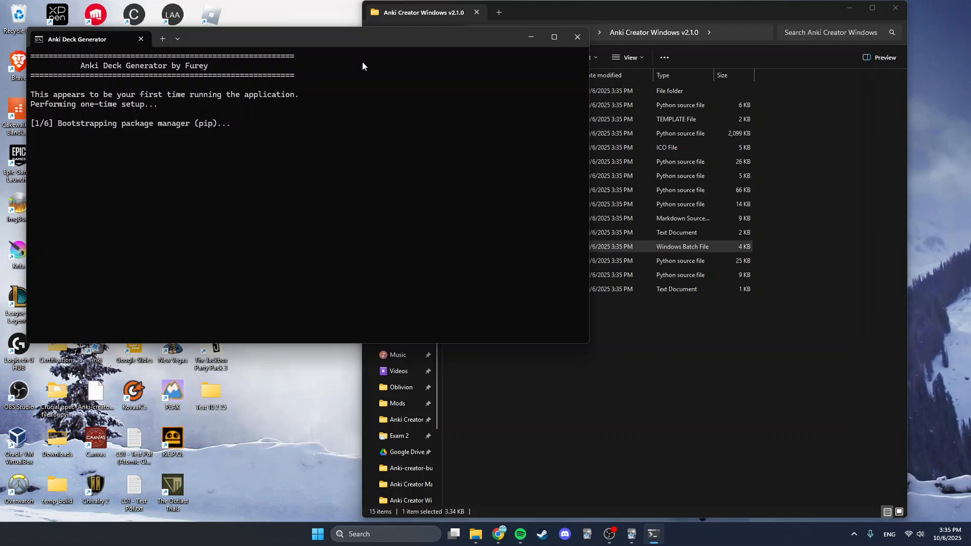
{"action": "left_click_drag", "start_coordinate": [381, 44], "coordinate": [377, 63]}
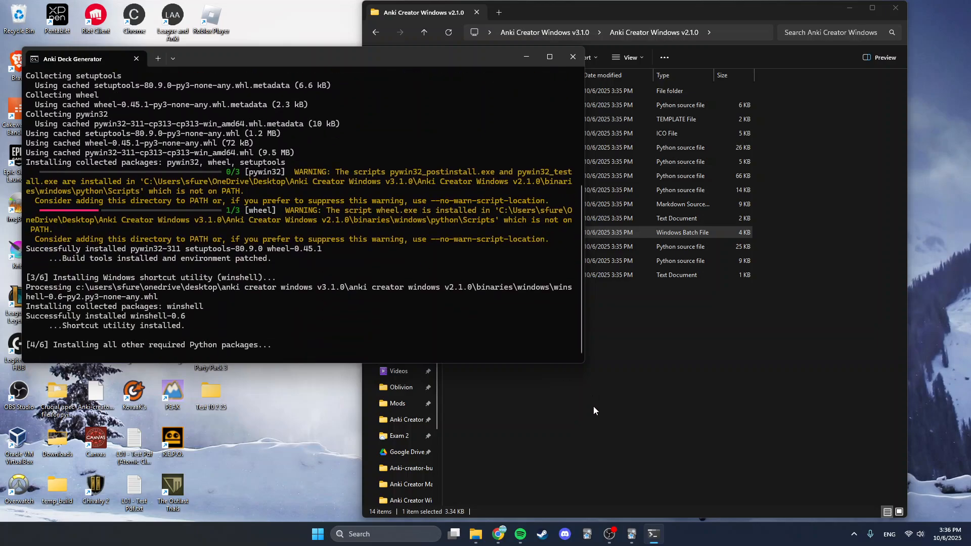
- Check the setup progress output in the Anki Deck Generator window
{"action": "left_click", "coordinate": [608, 534]}
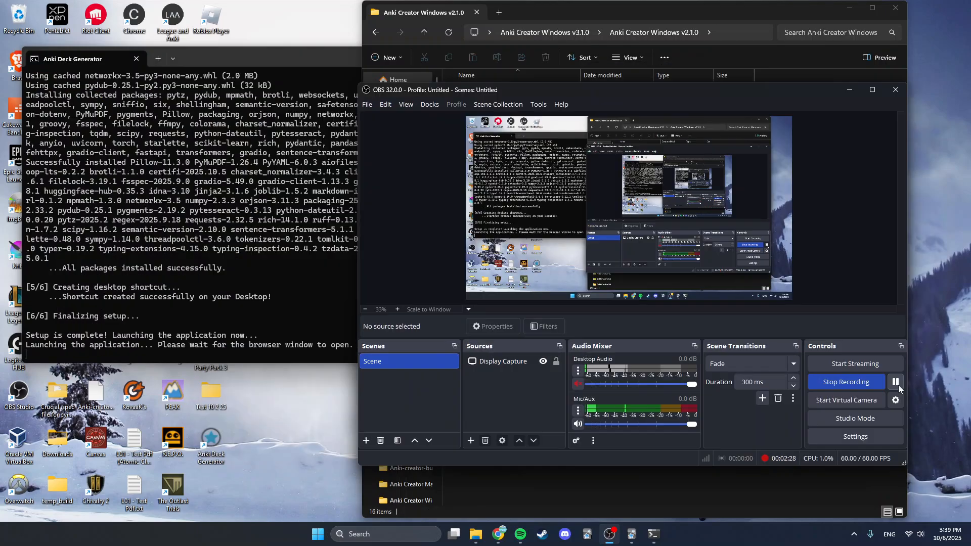
{"action": "left_click", "coordinate": [122, 271]}
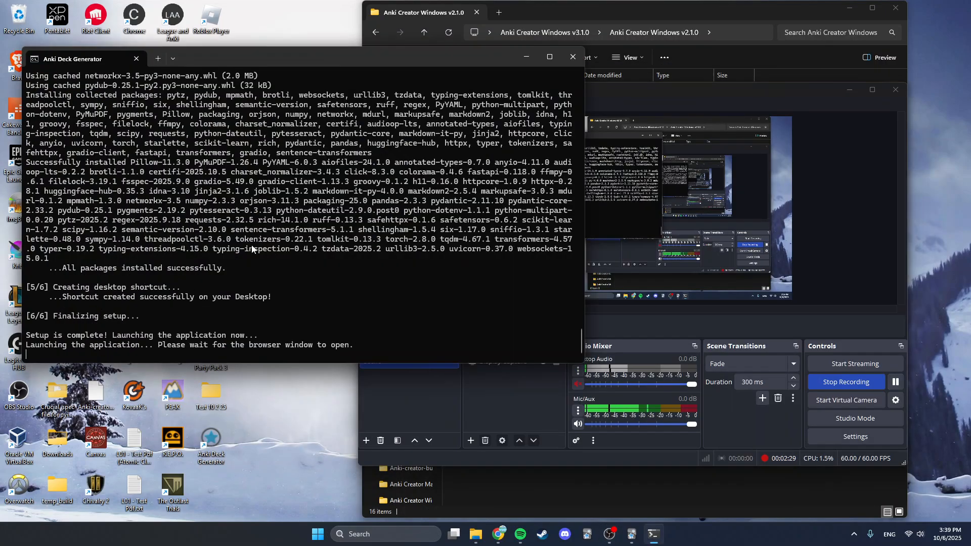
{"action": "scroll", "coordinate": [248, 301], "scroll_direction": "up", "scroll_amount": 1}
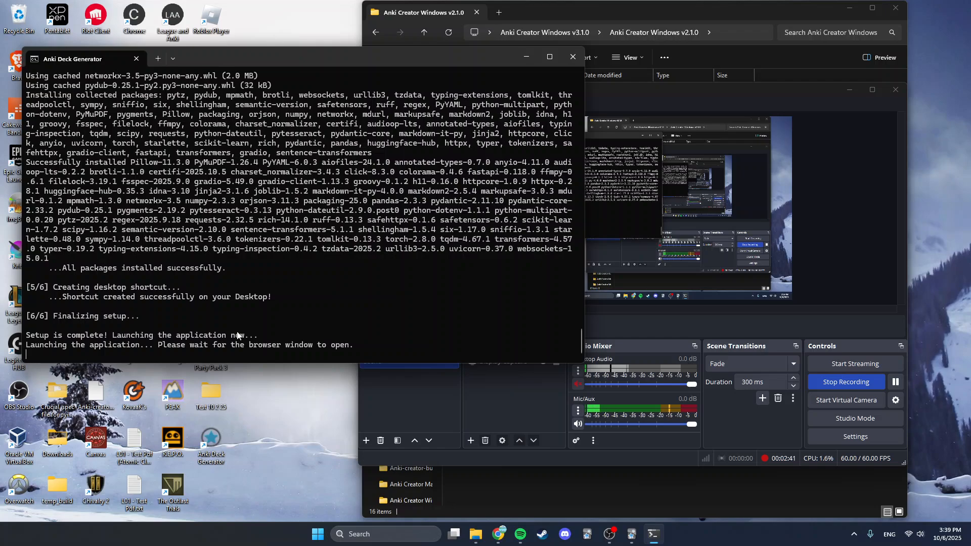
- Minimize the covering window and look through the Anki Flashcard Generator's tabs, ending on the System tab
{"action": "left_click", "coordinate": [852, 89]}
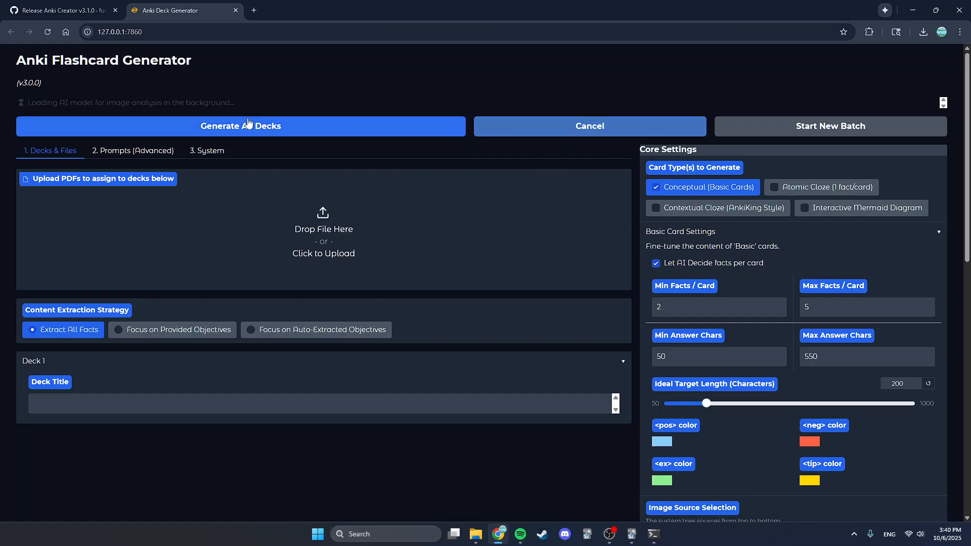
{"action": "scroll", "coordinate": [427, 433], "scroll_direction": "down", "scroll_amount": 5}
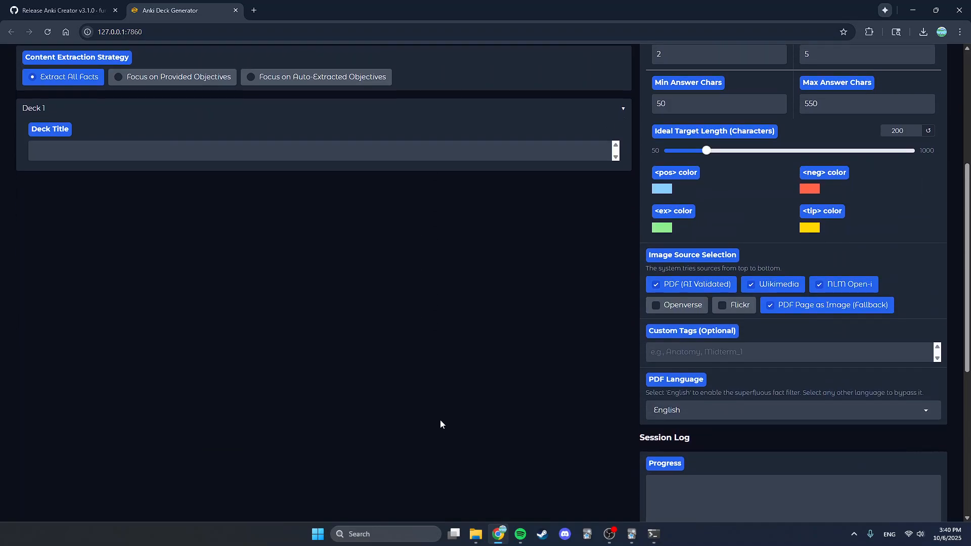
{"action": "scroll", "coordinate": [438, 423], "scroll_direction": "up", "scroll_amount": 5}
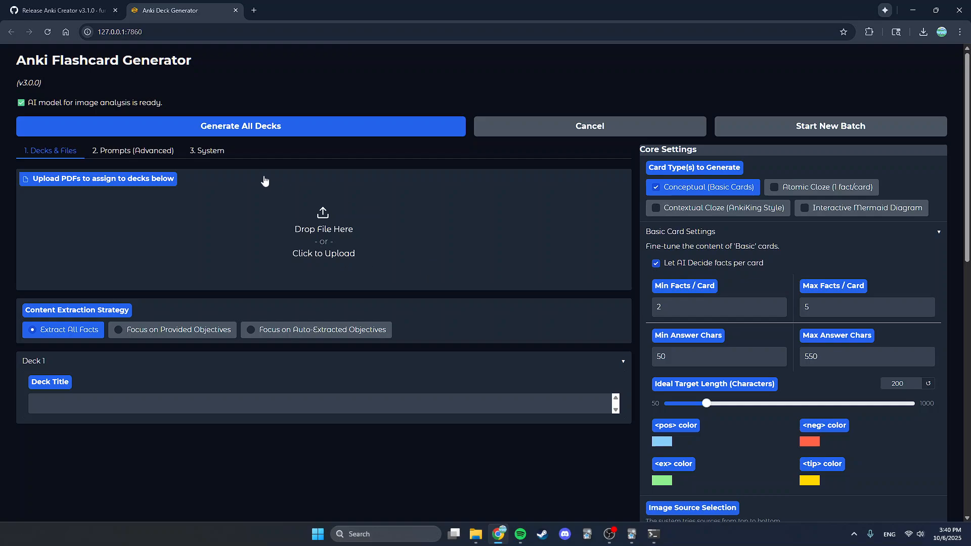
{"action": "left_click", "coordinate": [218, 154]}
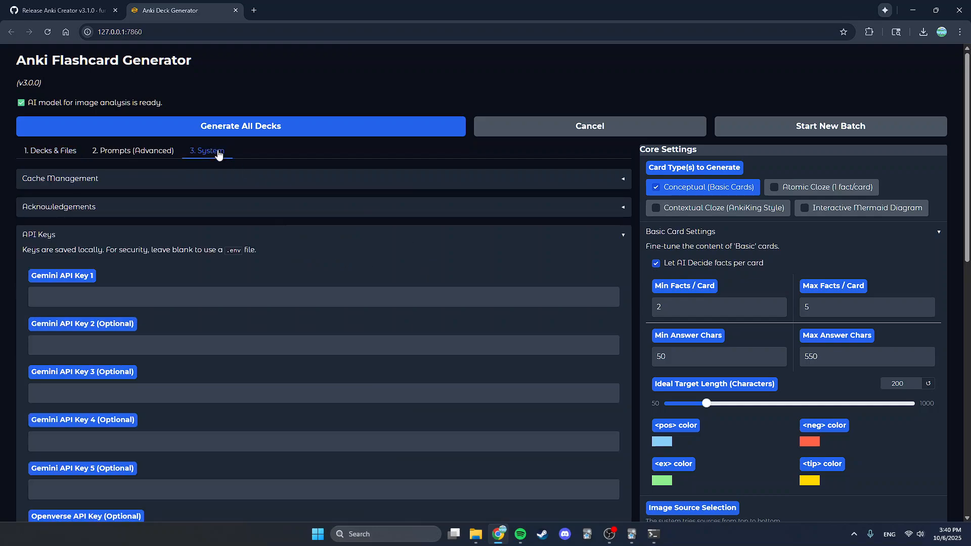
{"action": "left_click", "coordinate": [58, 161]}
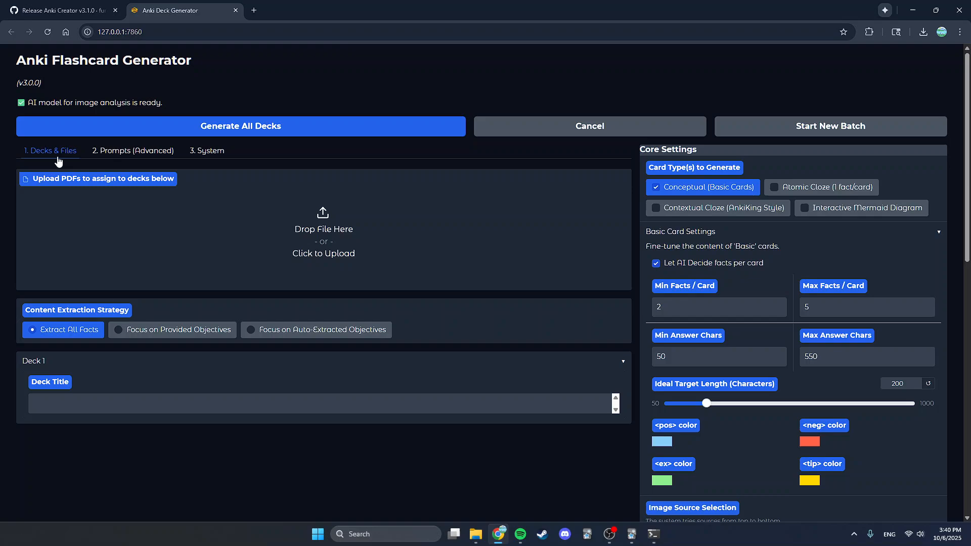
{"action": "left_click", "coordinate": [207, 155]}
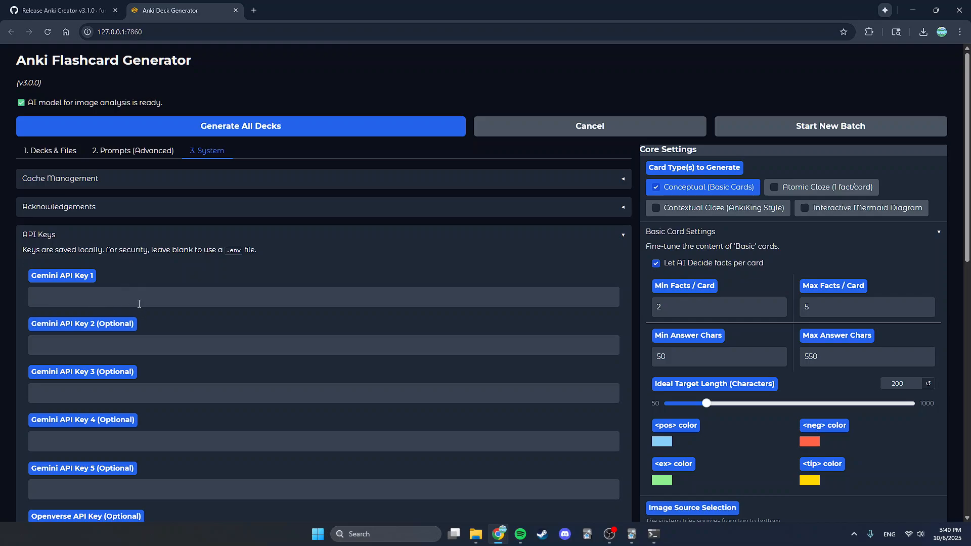
- Open the aistudio.google.com link from the release instructions in a new tab and move that tab last
{"action": "left_click", "coordinate": [69, 4]}
{"action": "scroll", "coordinate": [390, 253], "scroll_direction": "up", "scroll_amount": 1}
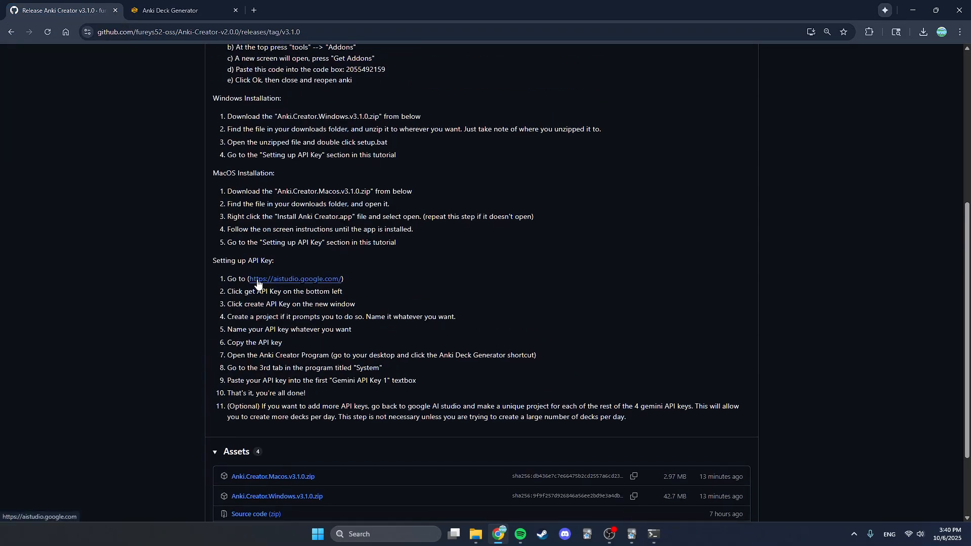
{"action": "right_click", "coordinate": [257, 283]}
{"action": "left_click", "coordinate": [303, 292]}
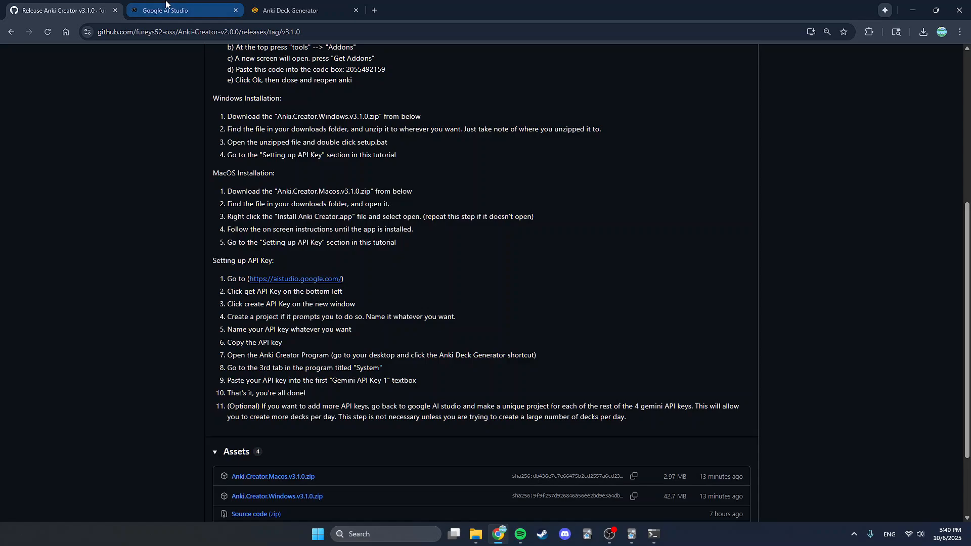
{"action": "left_click_drag", "start_coordinate": [166, 4], "coordinate": [319, 11]}
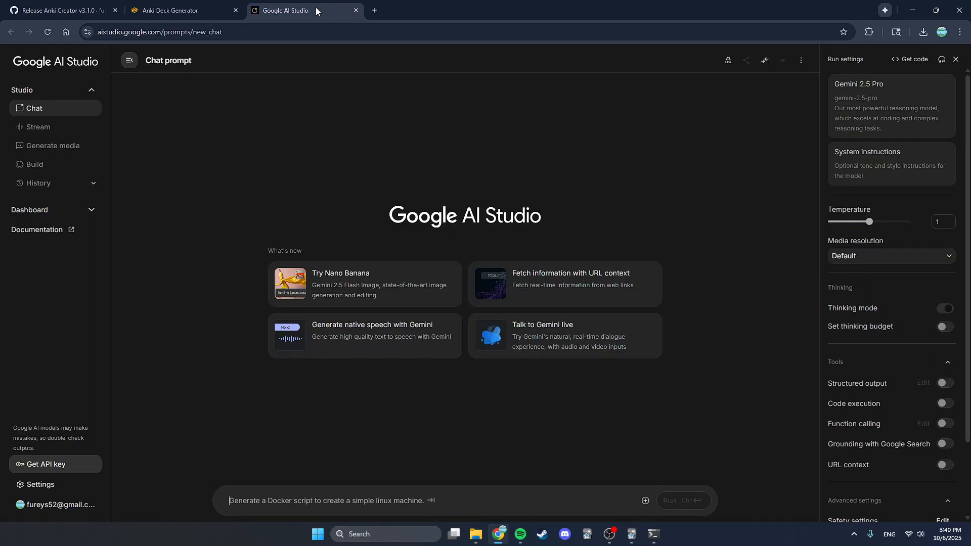
- Start creating an API key in Google AI Studio and create a new project named Taco Bell
{"action": "left_click", "coordinate": [57, 469]}
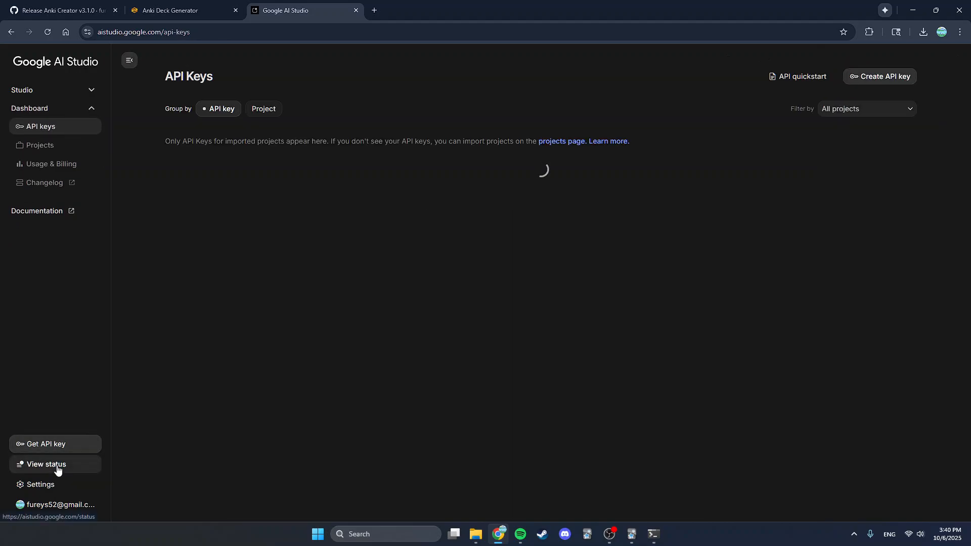
{"action": "left_click", "coordinate": [875, 77]}
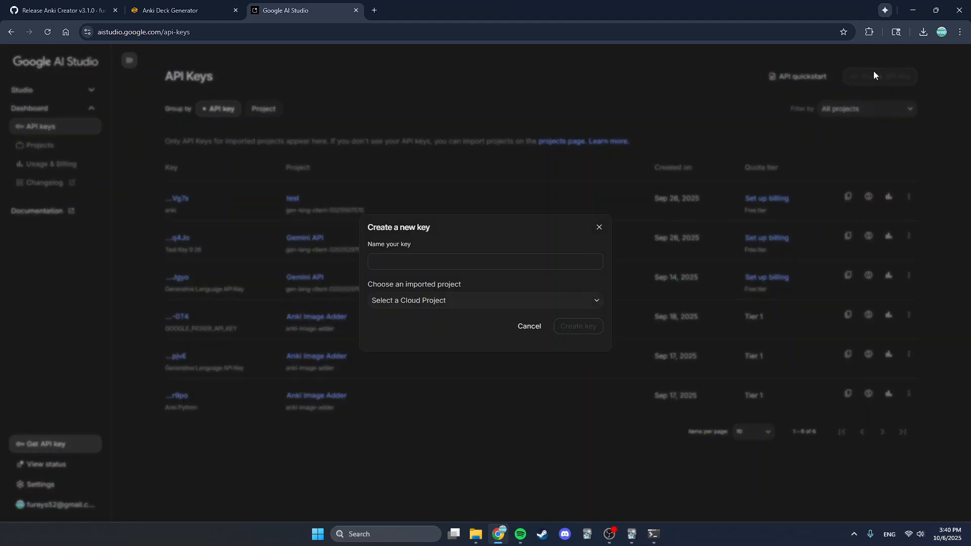
{"action": "left_click", "coordinate": [532, 302]}
{"action": "left_click", "coordinate": [431, 340]}
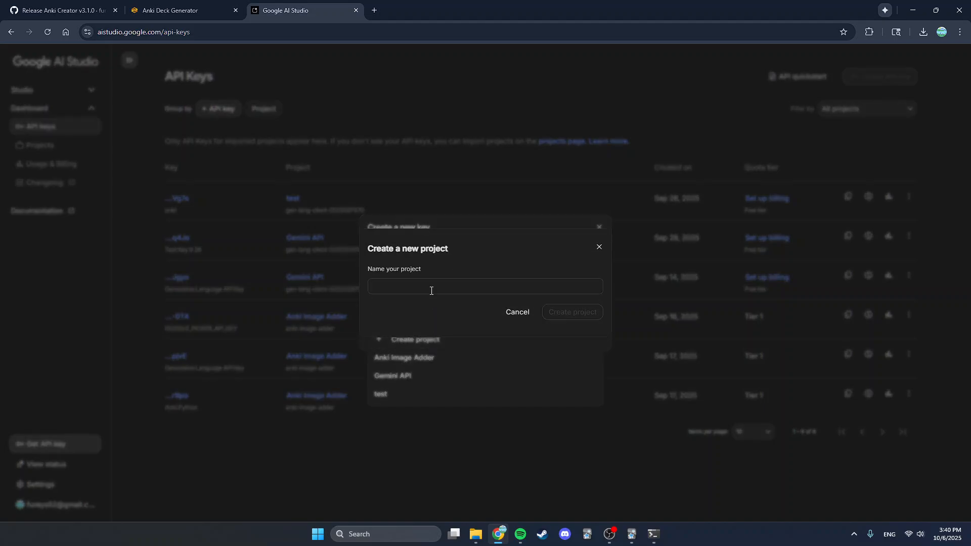
{"action": "left_click", "coordinate": [422, 284]}
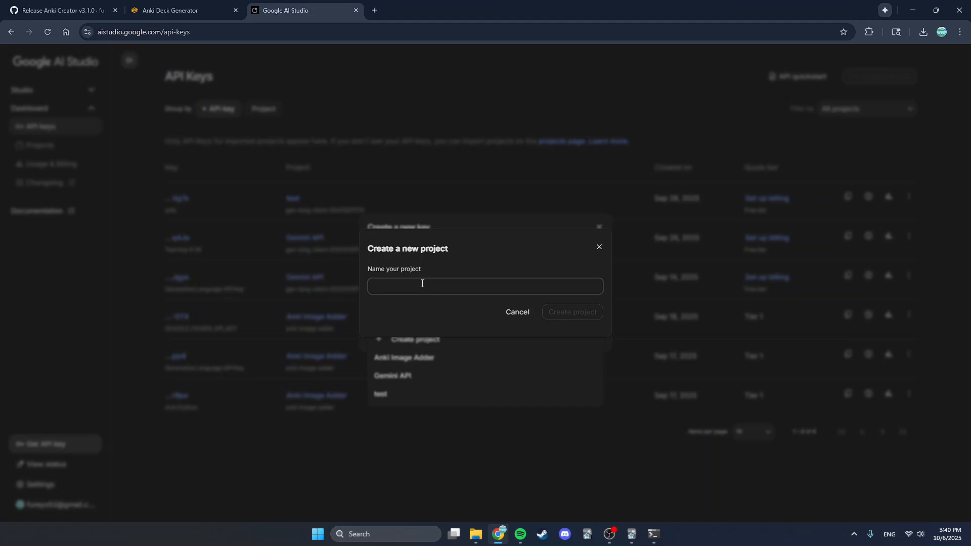
{"action": "type", "text": "Taco Bell"}
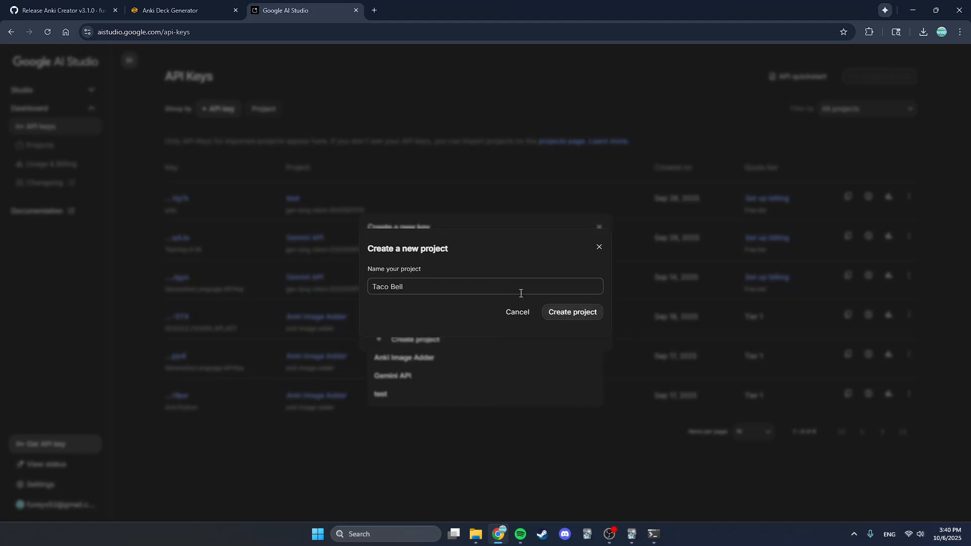
{"action": "left_click", "coordinate": [559, 311]}
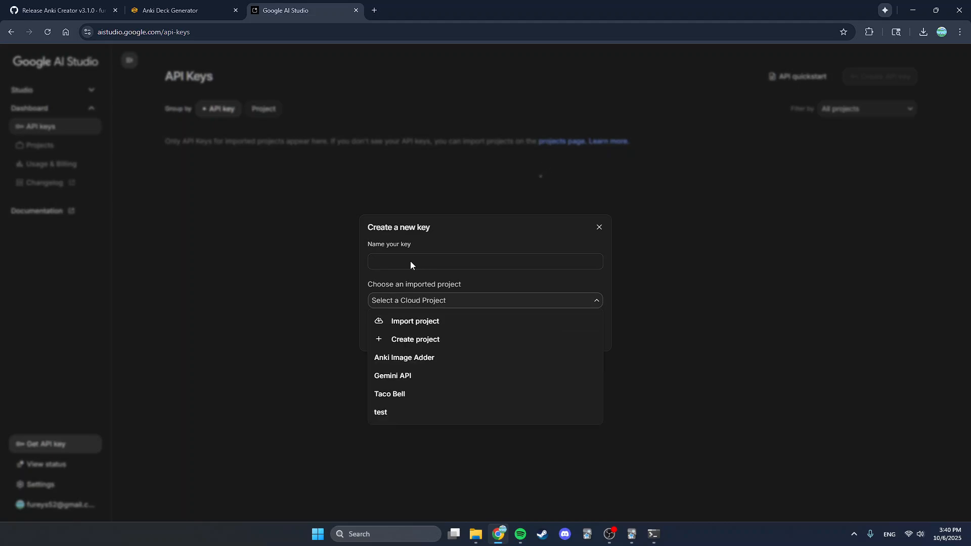
- Create an API key named Deck of Cards in the Taco Bell project
{"action": "left_click", "coordinate": [409, 259]}
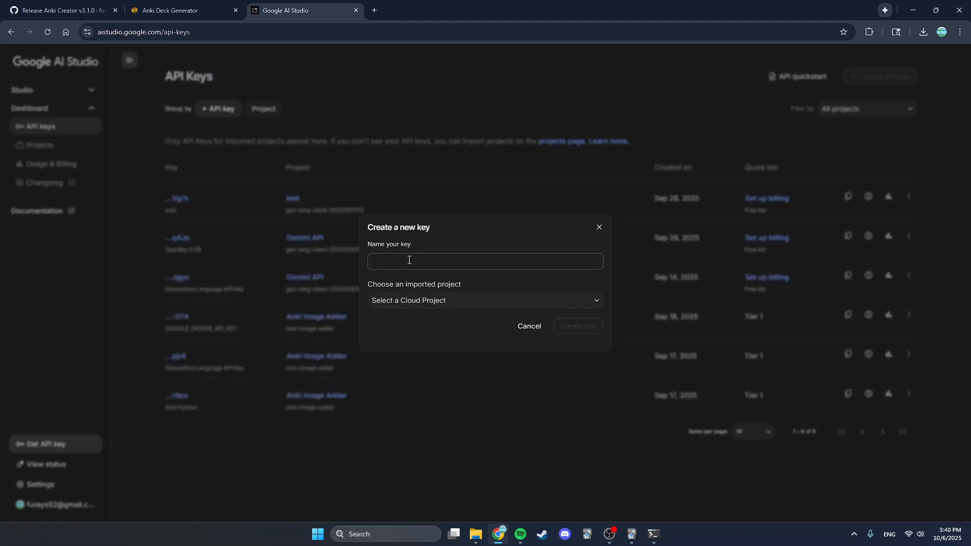
{"action": "left_click", "coordinate": [433, 301]}
{"action": "left_click", "coordinate": [401, 392]}
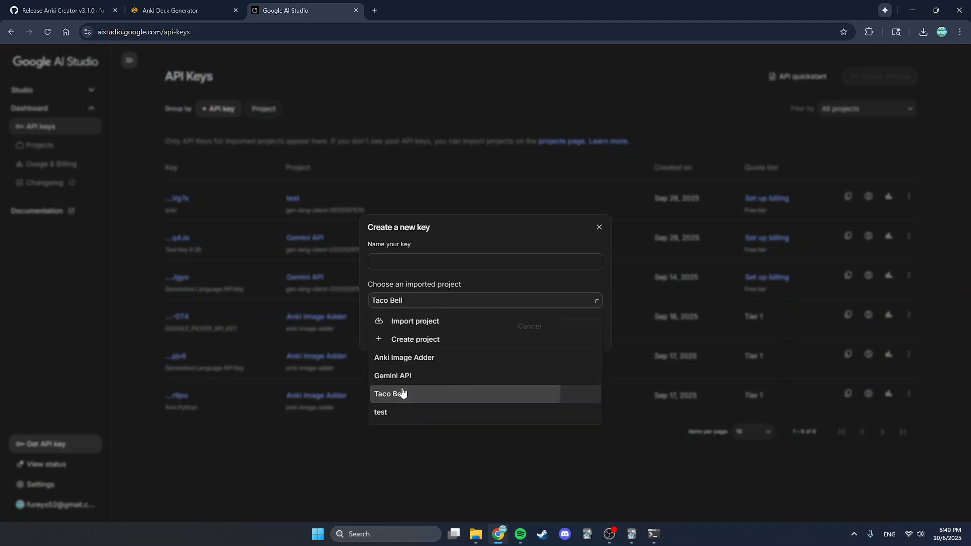
{"action": "left_click", "coordinate": [387, 255]}
{"action": "type", "text": "Deck of C"}
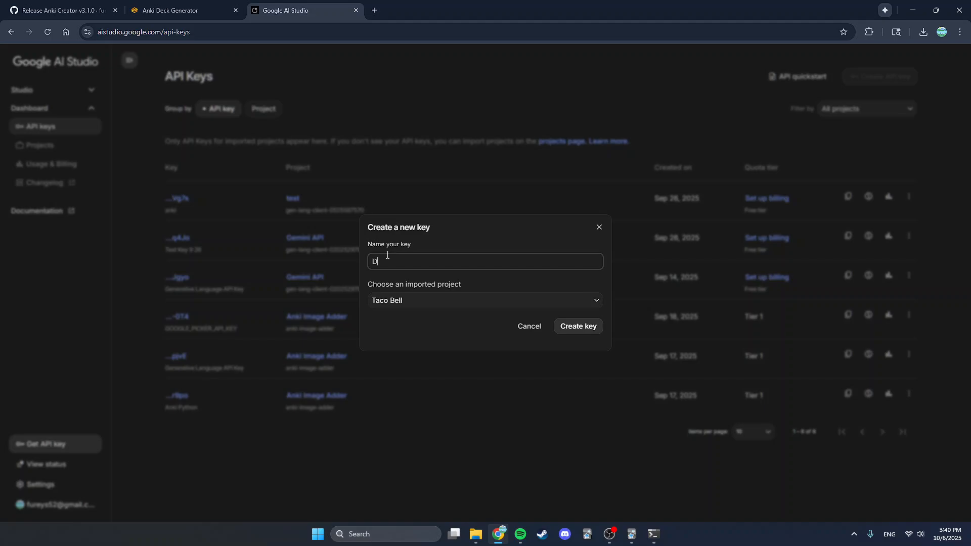
{"action": "type", "text": "ards"}
{"action": "left_click", "coordinate": [563, 328]}
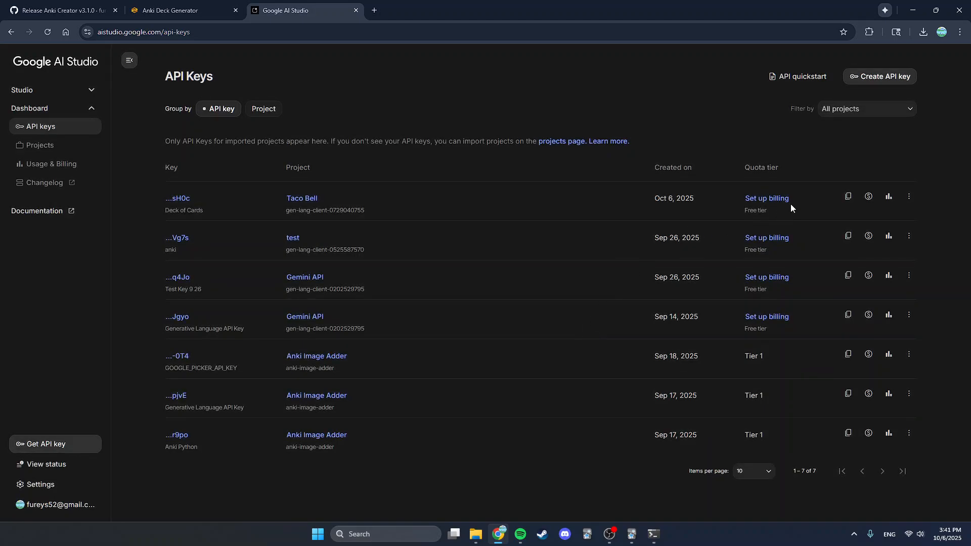
- Copy the new API key and paste it into the generator's Gemini API Key 1 field
{"action": "left_click", "coordinate": [848, 198]}
{"action": "left_click", "coordinate": [160, 4]}
{"action": "left_click", "coordinate": [152, 298]}
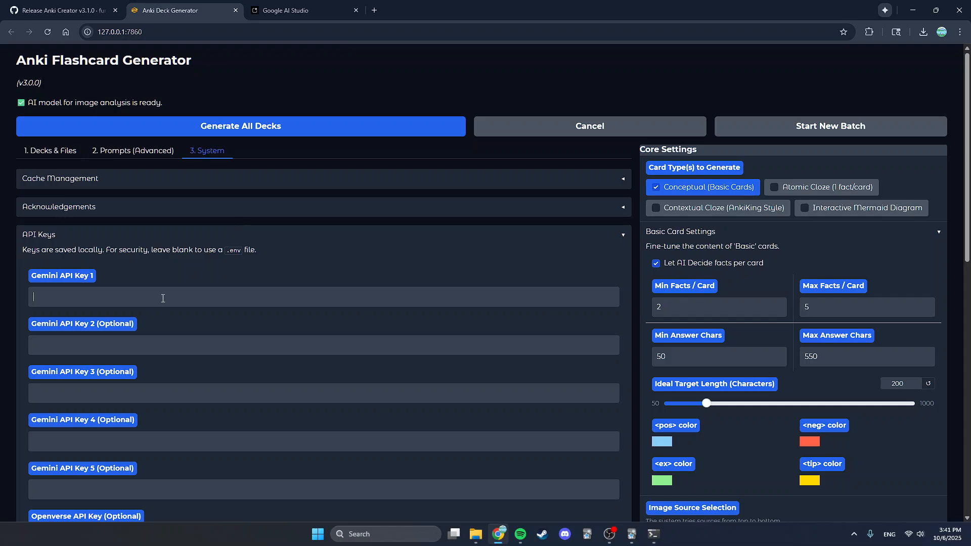
{"action": "key", "text": "ctrl+v"}
{"action": "scroll", "coordinate": [229, 366], "scroll_direction": "down", "scroll_amount": 1}
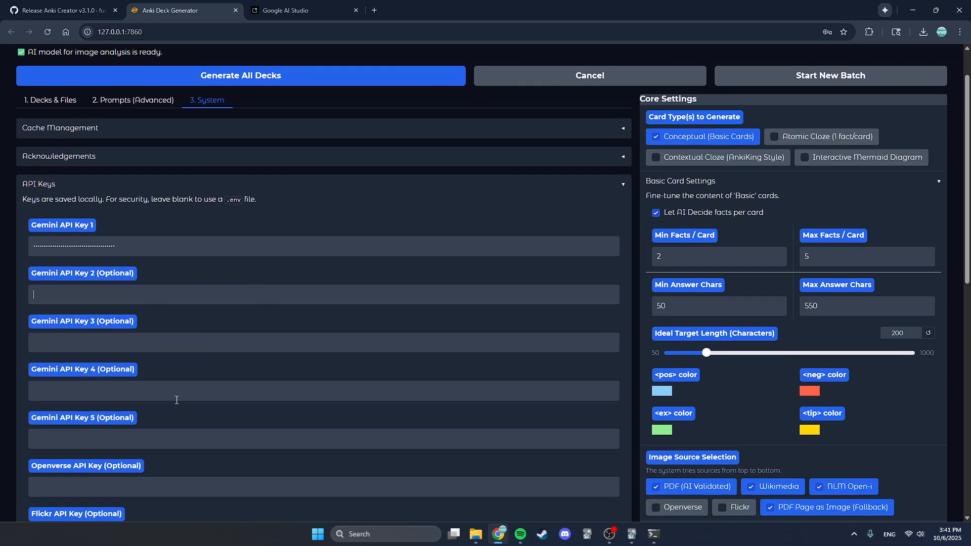
{"action": "scroll", "coordinate": [202, 412], "scroll_direction": "down", "scroll_amount": 1}
{"action": "scroll", "coordinate": [217, 419], "scroll_direction": "up", "scroll_amount": 1}
{"action": "left_click", "coordinate": [302, 6]}
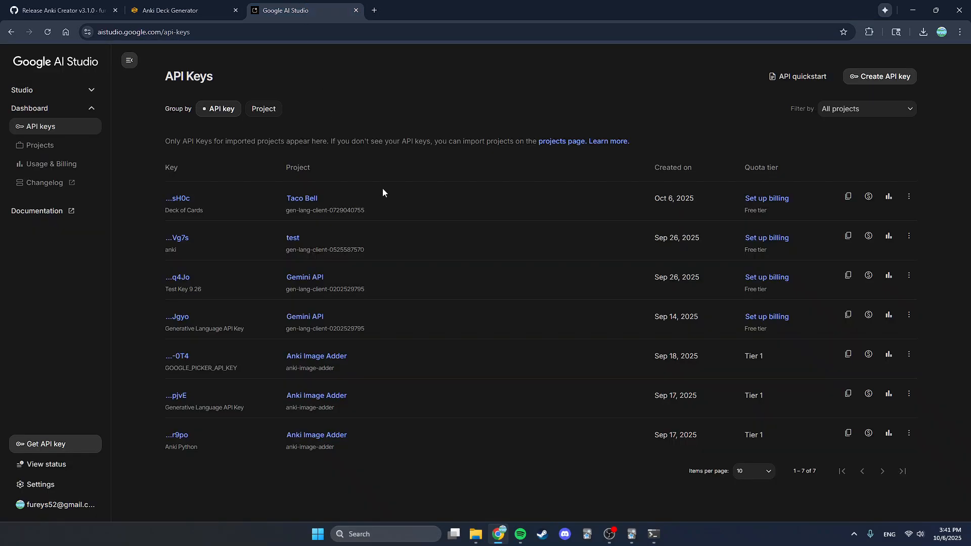
{"action": "left_click", "coordinate": [869, 79]}
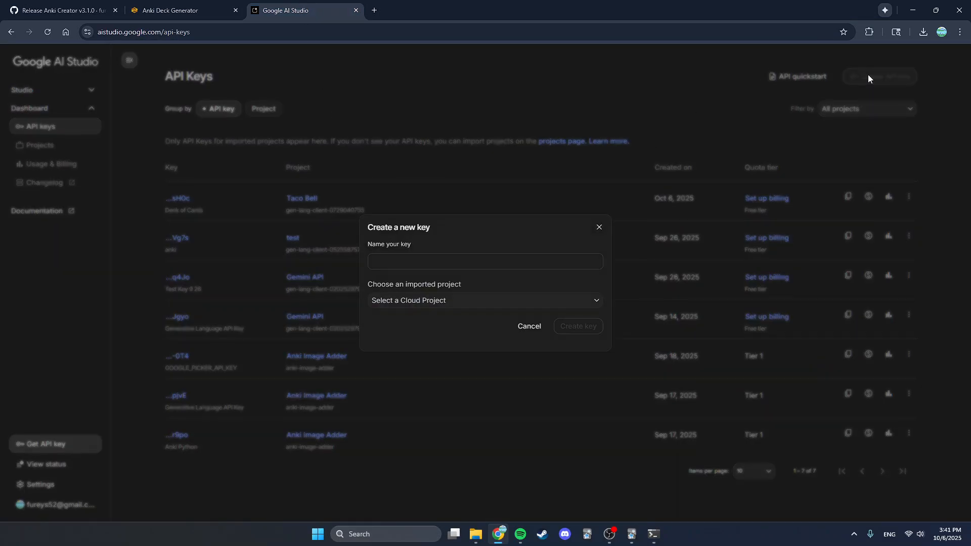
{"action": "left_click", "coordinate": [443, 305]}
{"action": "left_click", "coordinate": [599, 227]}
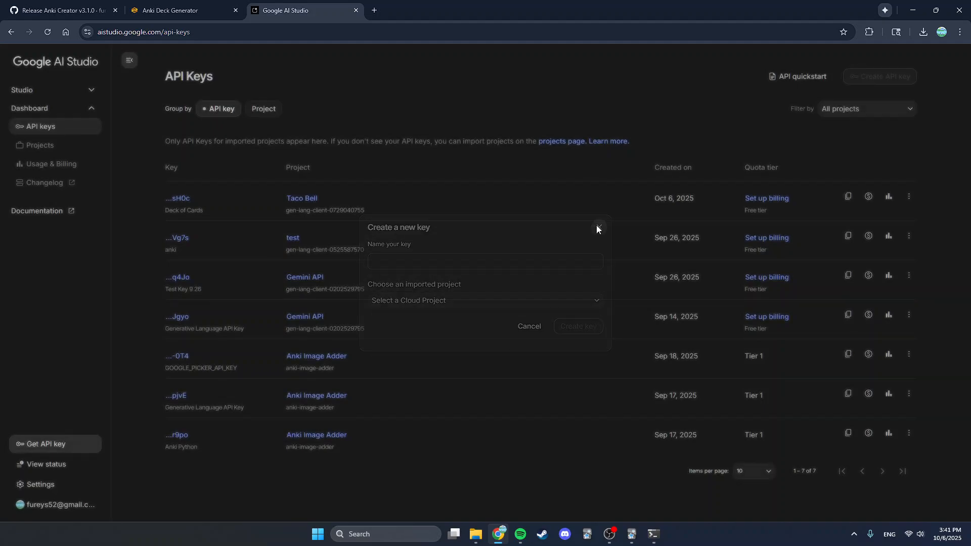
{"action": "left_click", "coordinate": [172, 10]}
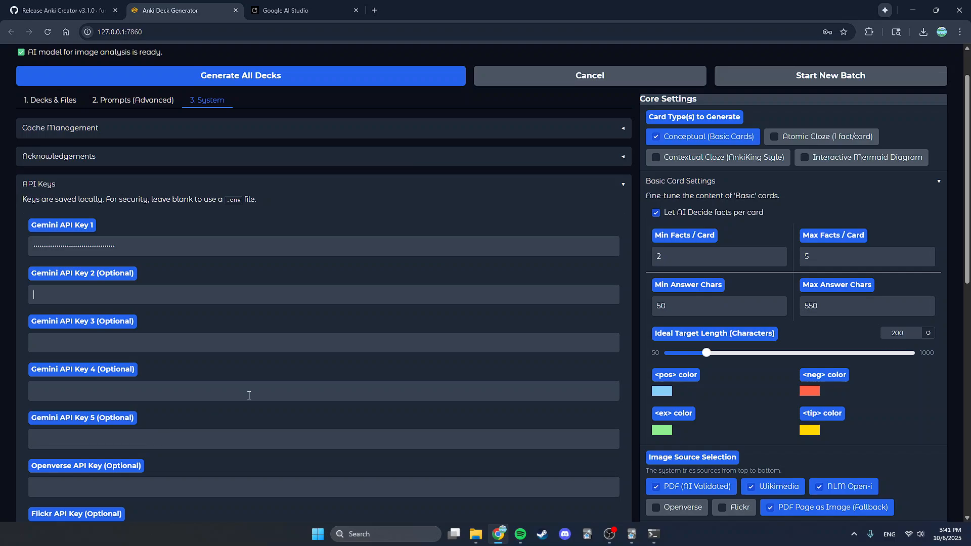
- Switch the generator back to the Decks & Files tab and scroll through its settings
{"action": "scroll", "coordinate": [304, 375], "scroll_direction": "up", "scroll_amount": 1}
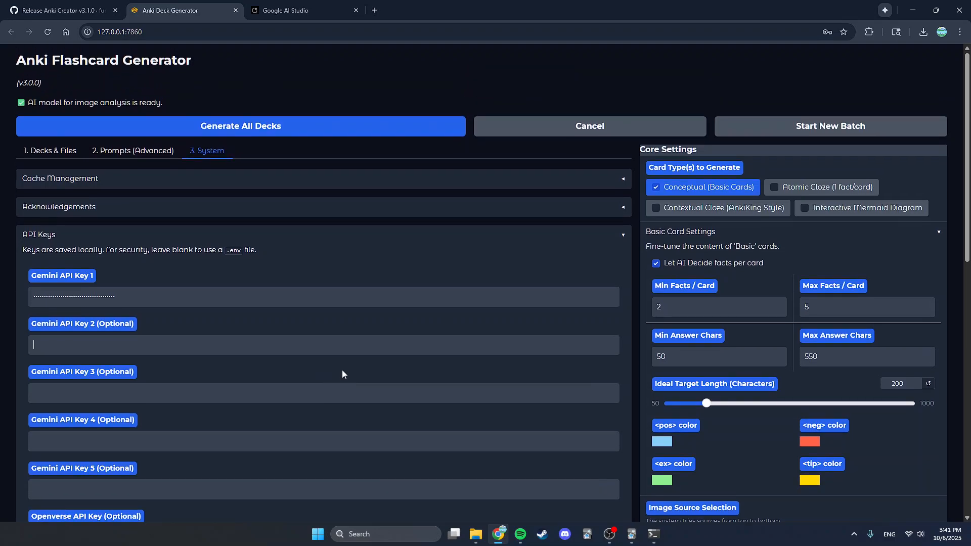
{"action": "scroll", "coordinate": [304, 329], "scroll_direction": "down", "scroll_amount": 4}
{"action": "scroll", "coordinate": [192, 343], "scroll_direction": "up", "scroll_amount": 4}
{"action": "left_click", "coordinate": [49, 159]}
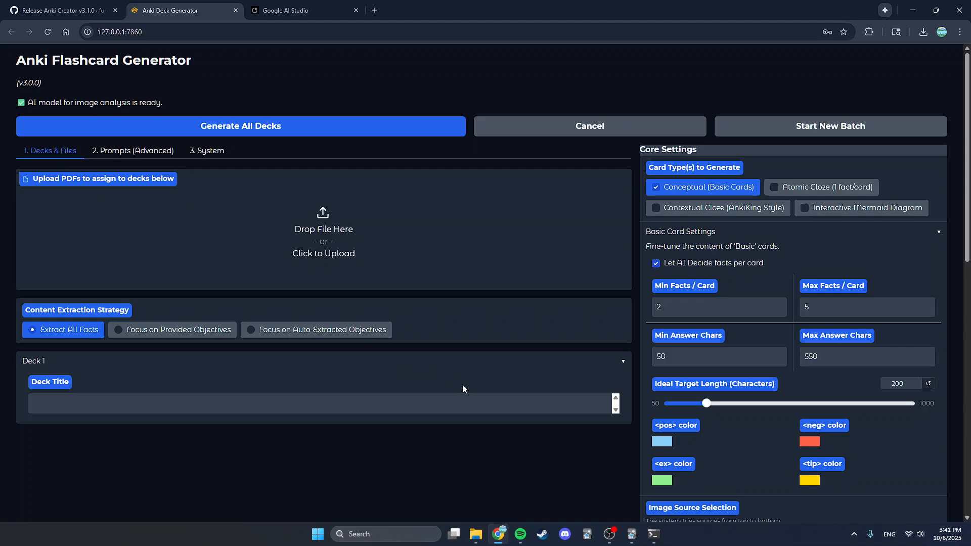
{"action": "scroll", "coordinate": [440, 397], "scroll_direction": "down", "scroll_amount": 3}
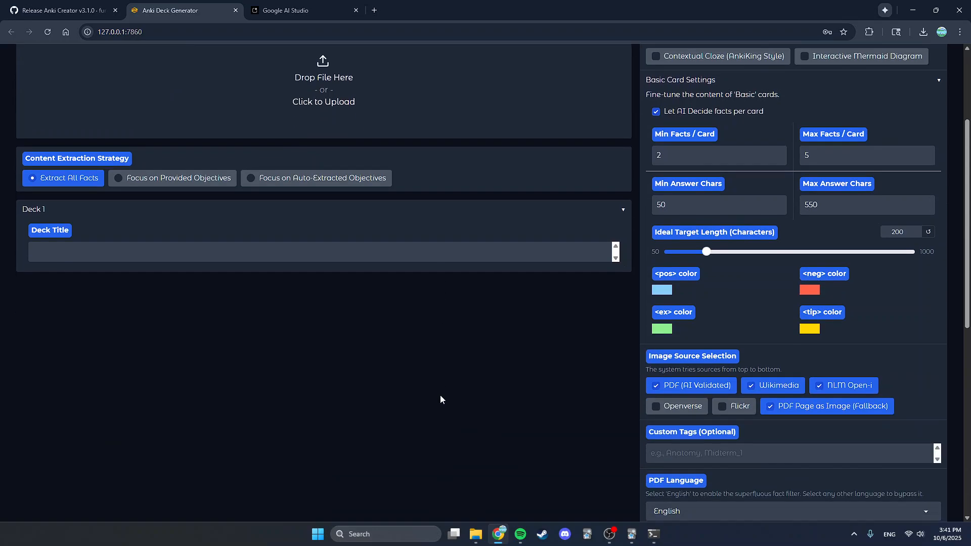
{"action": "scroll", "coordinate": [467, 412], "scroll_direction": "down", "scroll_amount": 1}
{"action": "scroll", "coordinate": [493, 430], "scroll_direction": "up", "scroll_amount": 3}
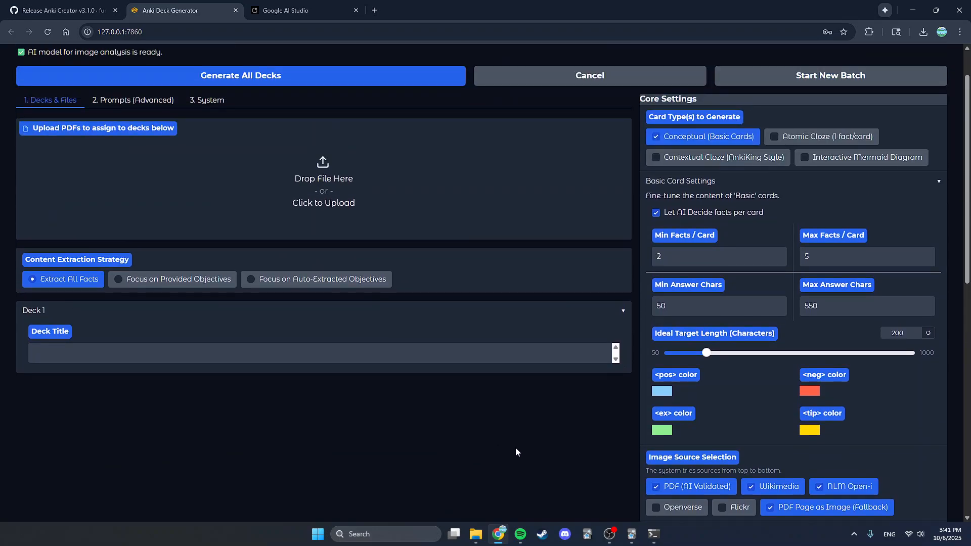
- Switch to Anki, review the installed add-ons list, then close it and minimize Anki
{"action": "left_click", "coordinate": [628, 536]}
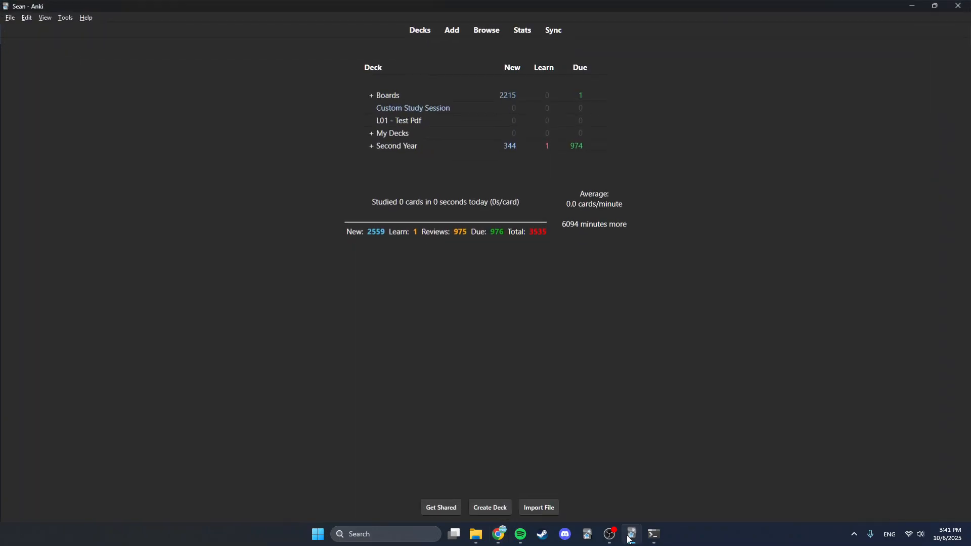
{"action": "left_click", "coordinate": [66, 17]}
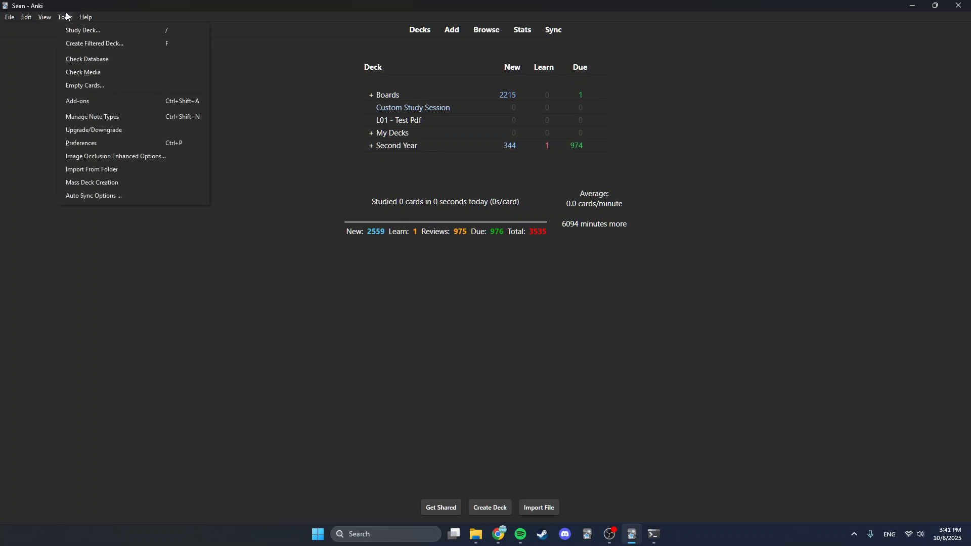
{"action": "left_click", "coordinate": [99, 103]}
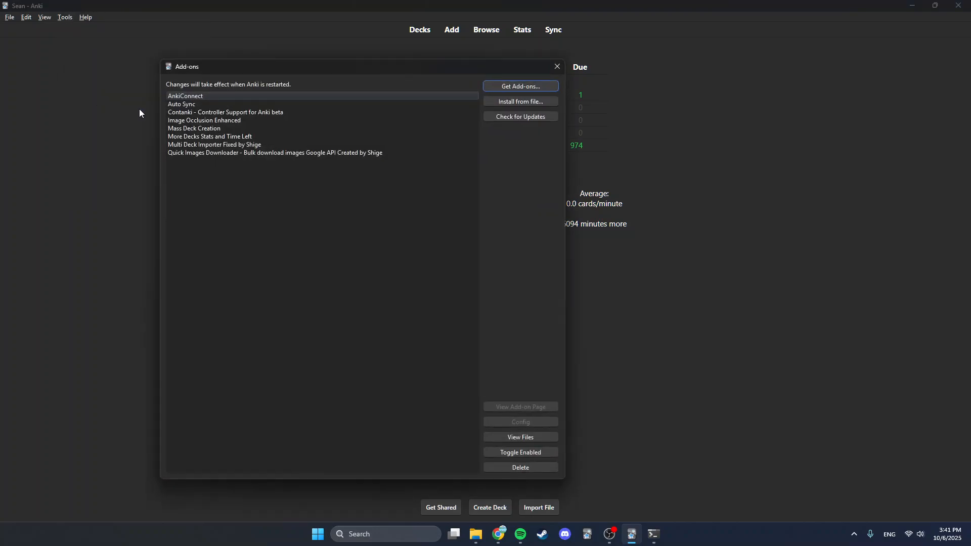
{"action": "left_click", "coordinate": [556, 67]}
{"action": "left_click", "coordinate": [912, 5]}
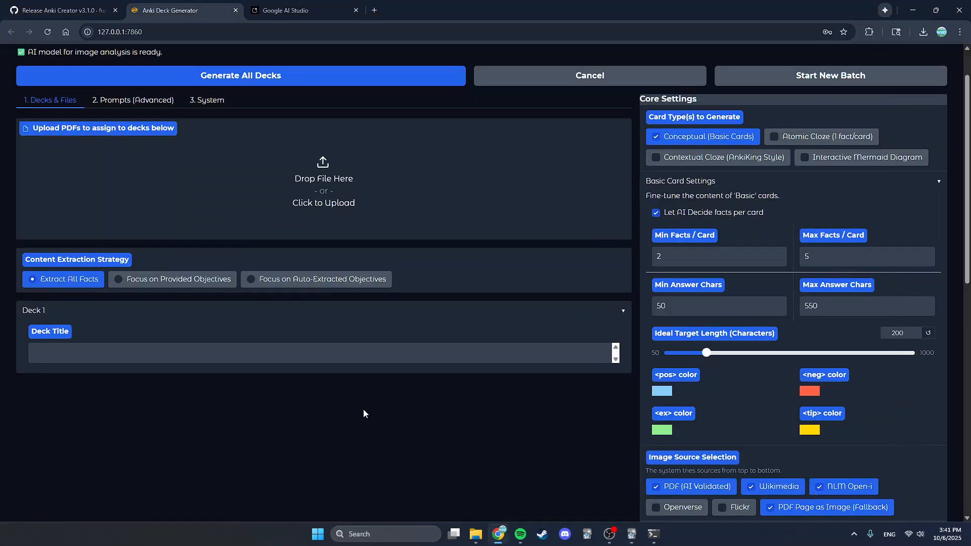
- Upload Test PDF.pdf from the Desktop and rename its deck title to Example PDF
{"action": "scroll", "coordinate": [429, 439], "scroll_direction": "up", "scroll_amount": 1}
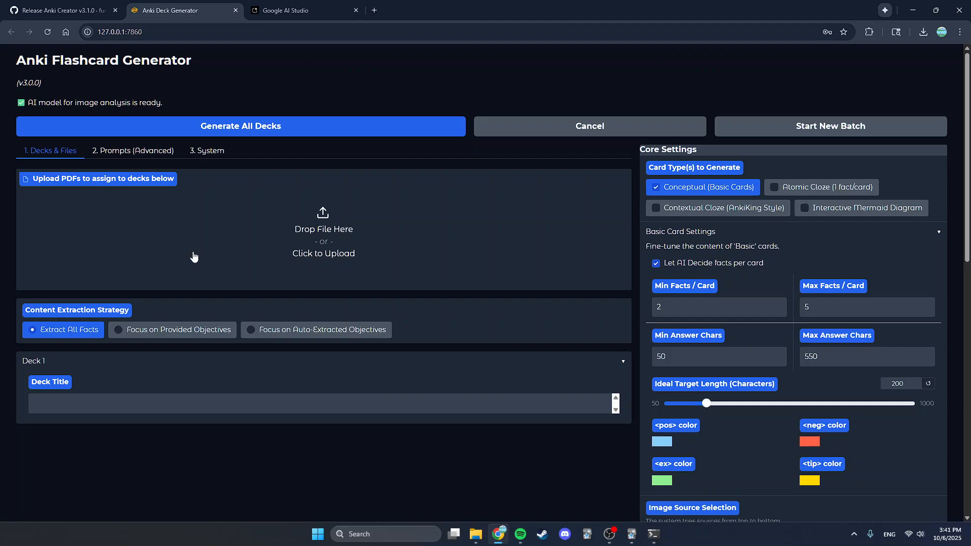
{"action": "left_click", "coordinate": [354, 230]}
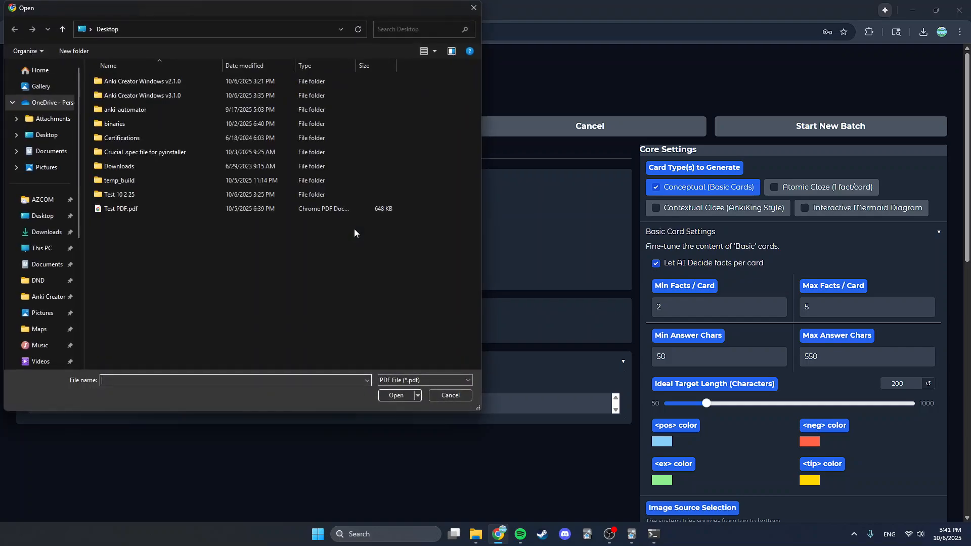
{"action": "left_click", "coordinate": [149, 211]}
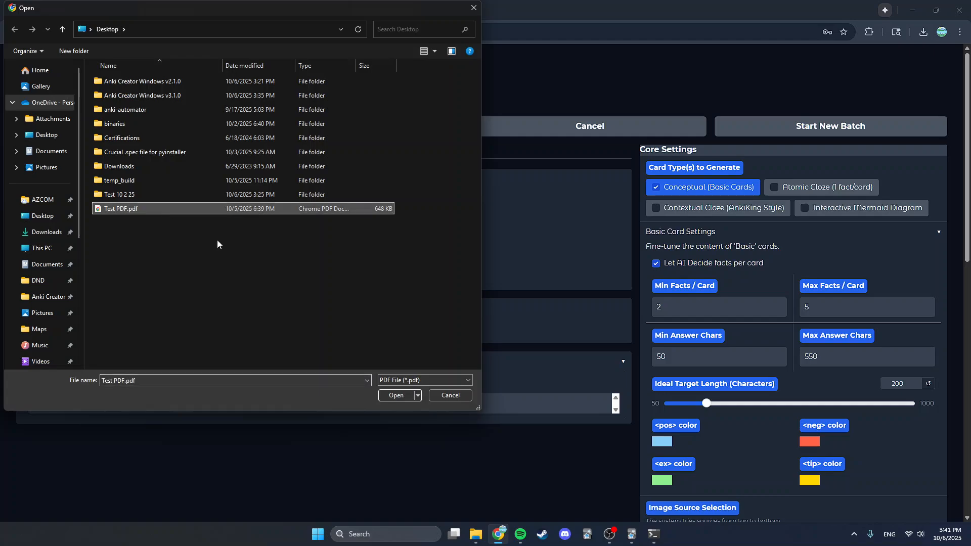
{"action": "left_click", "coordinate": [400, 397]}
{"action": "scroll", "coordinate": [433, 414], "scroll_direction": "down", "scroll_amount": 1}
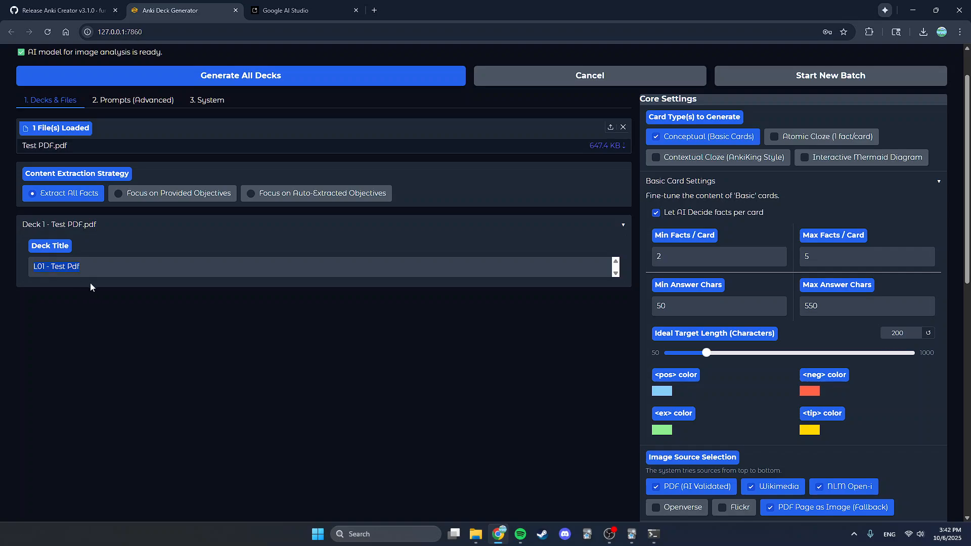
{"action": "key", "text": "BackSpace"}
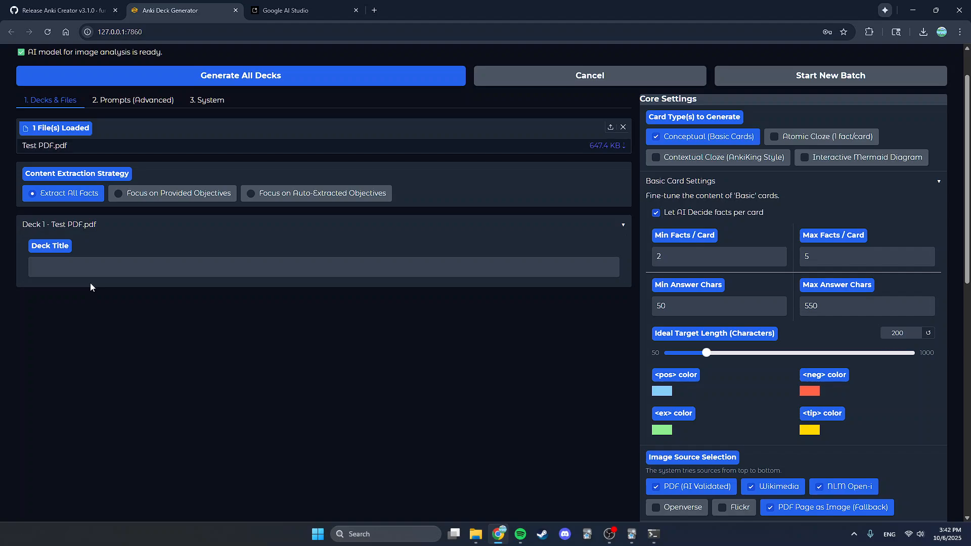
{"action": "type", "text": "Example PDF"}
- Set the content extraction strategy to Focus on Auto-Extracted Objectives
{"action": "left_click", "coordinate": [122, 194]}
{"action": "left_click", "coordinate": [108, 237]}
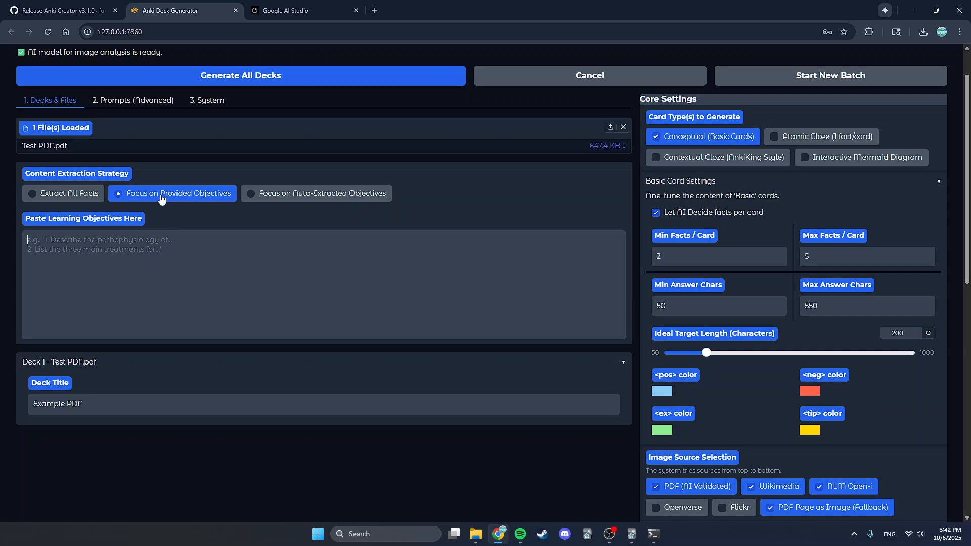
{"action": "left_click", "coordinate": [276, 195]}
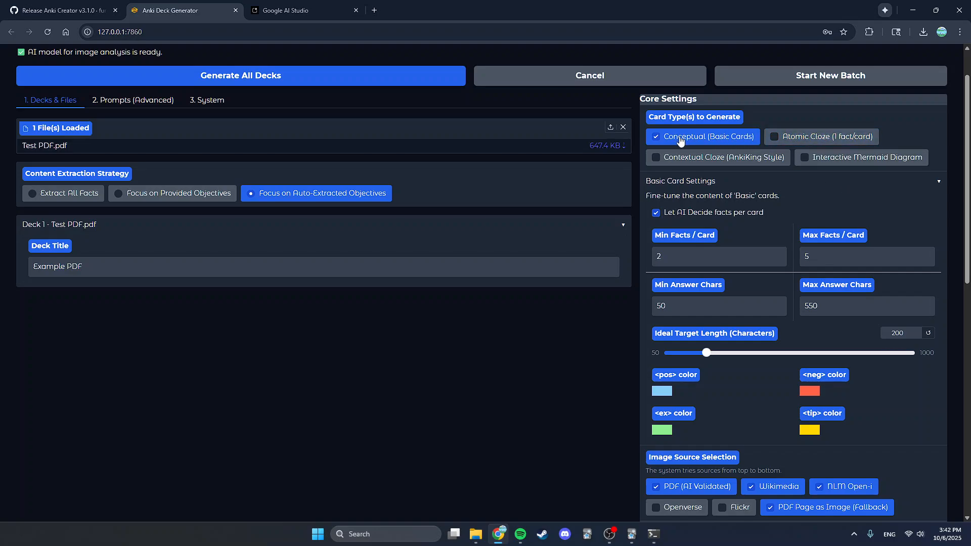
- Toggle each card type on and off, ending with only Conceptual (Basic Cards) selected
{"action": "left_click", "coordinate": [789, 142]}
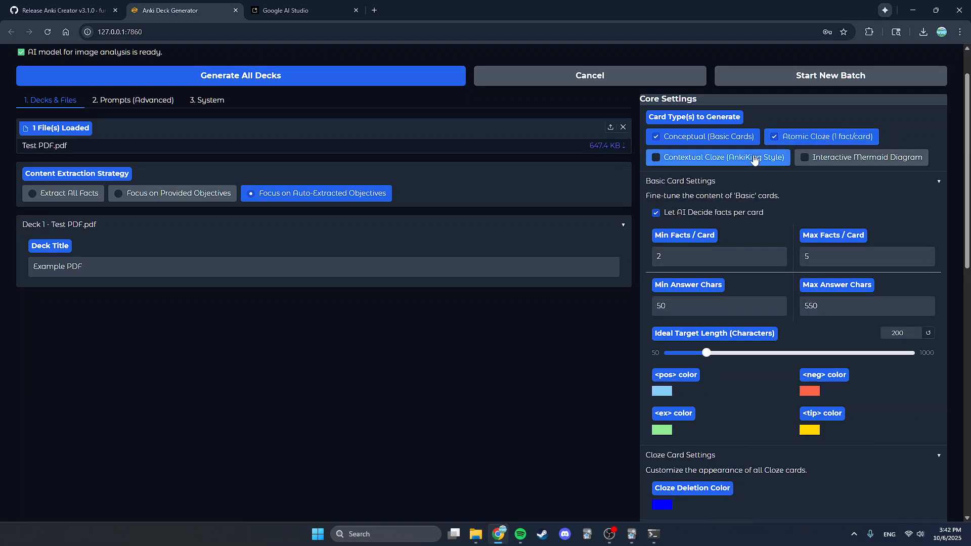
{"action": "left_click", "coordinate": [748, 158]}
{"action": "left_click", "coordinate": [832, 159]}
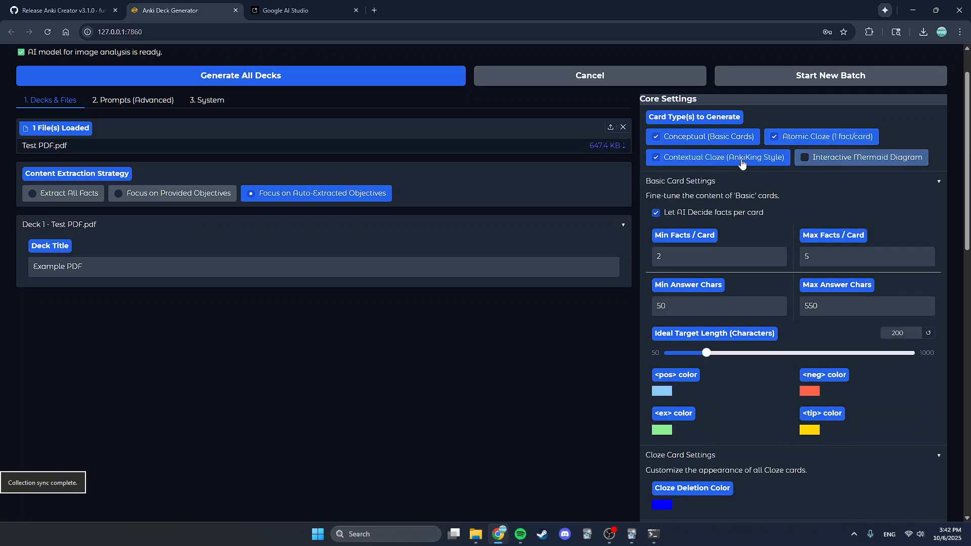
{"action": "left_click", "coordinate": [832, 157]}
{"action": "left_click", "coordinate": [723, 158]}
{"action": "left_click", "coordinate": [819, 137]}
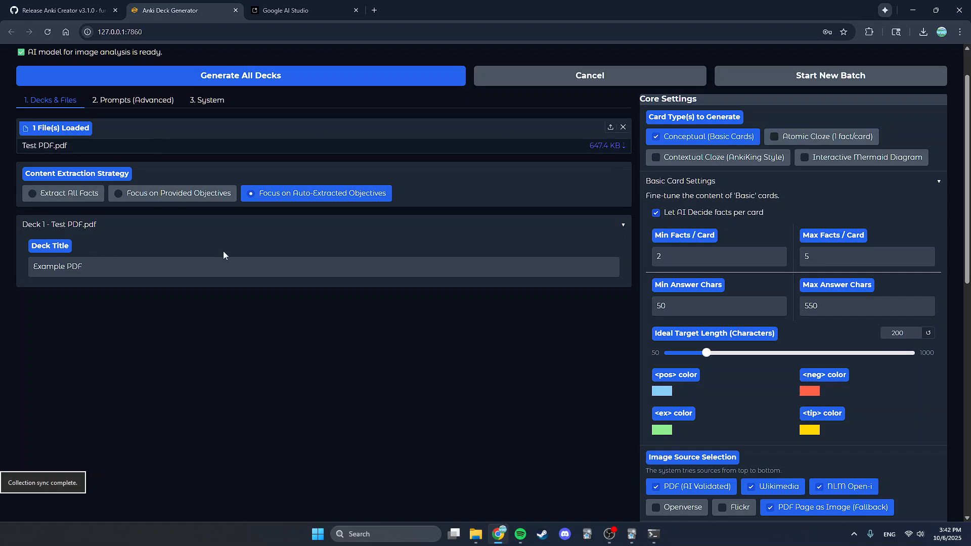
{"action": "left_click", "coordinate": [691, 143]}
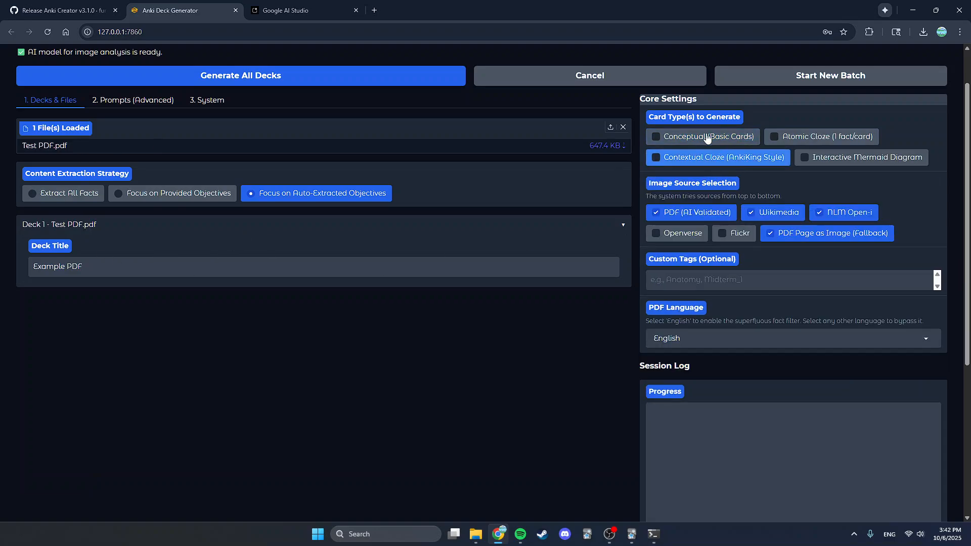
{"action": "left_click", "coordinate": [691, 139]}
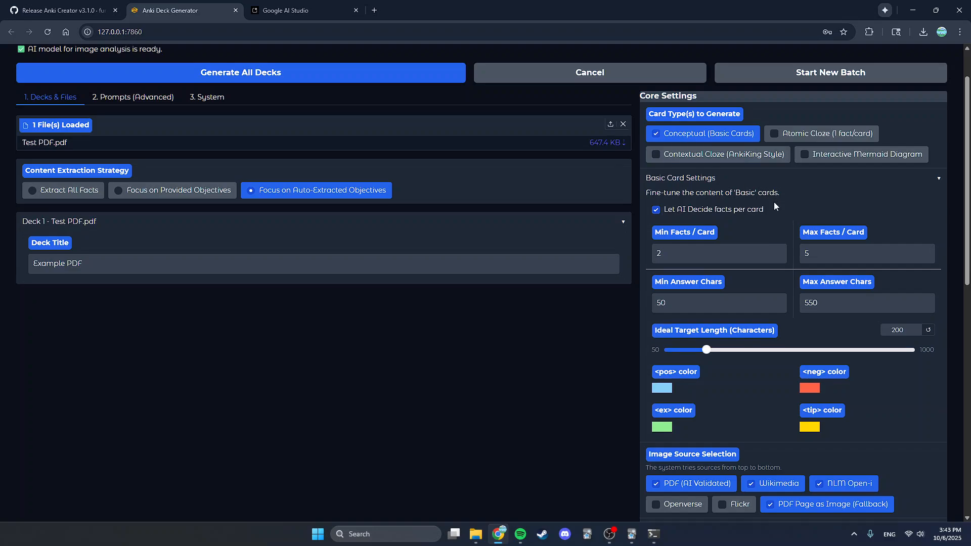
- Turn off Let AI Decide facts per card and set Min Facts / Card to 1 and Max Facts / Card to 3
{"action": "scroll", "coordinate": [773, 202], "scroll_direction": "down", "scroll_amount": 1}
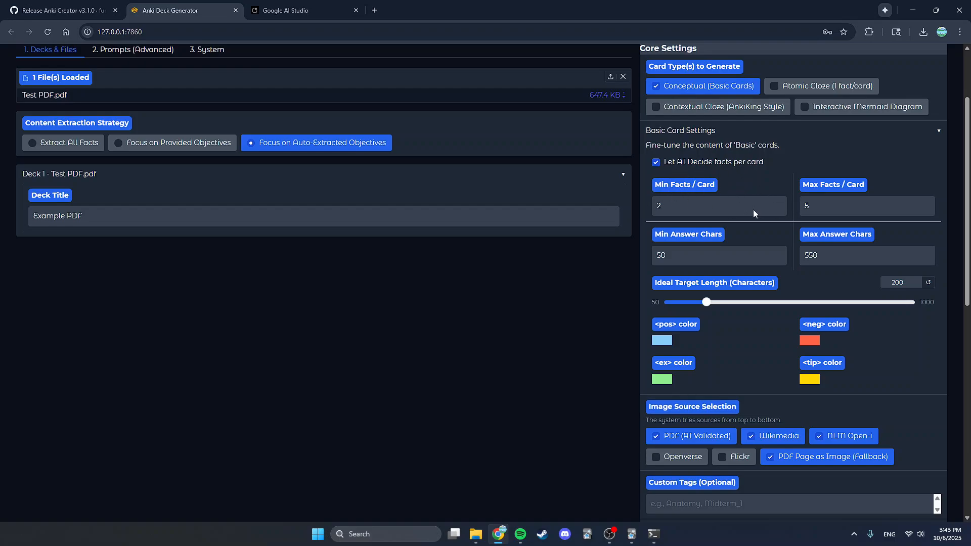
{"action": "left_click", "coordinate": [706, 162]}
{"action": "left_click", "coordinate": [778, 209]}
{"action": "left_click", "coordinate": [846, 203]}
{"action": "left_click", "coordinate": [926, 209]}
{"action": "left_click", "coordinate": [926, 210]}
- Set the Ideal Target Length slider for basic cards to 50 characters
{"action": "left_click", "coordinate": [693, 254]}
{"action": "left_click", "coordinate": [831, 258]}
{"action": "double_click", "coordinate": [716, 260]}
{"action": "left_click_drag", "start_coordinate": [706, 301], "coordinate": [670, 304]}
{"action": "scroll", "coordinate": [803, 282], "scroll_direction": "down", "scroll_amount": 1}
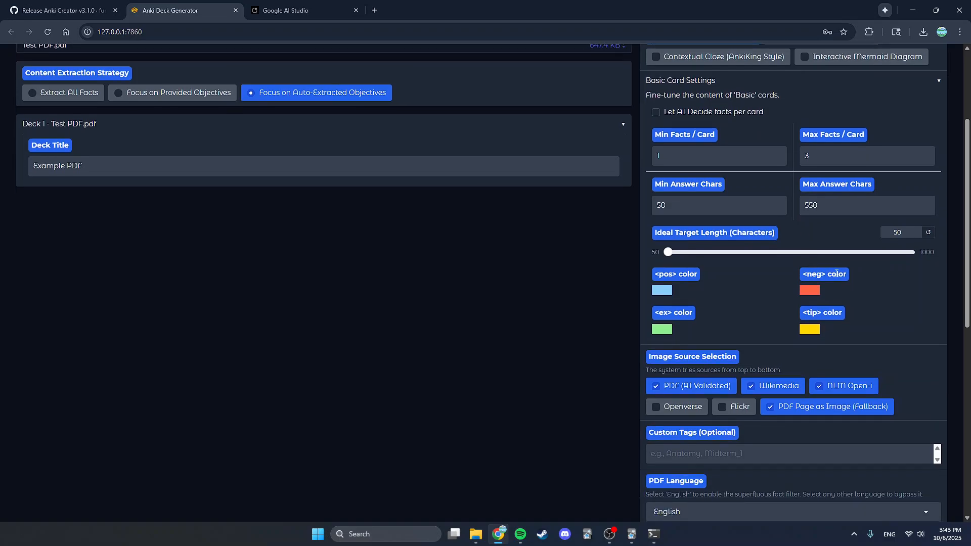
- Open the <pos> color picker and close it without changing the color
{"action": "left_click", "coordinate": [662, 290]}
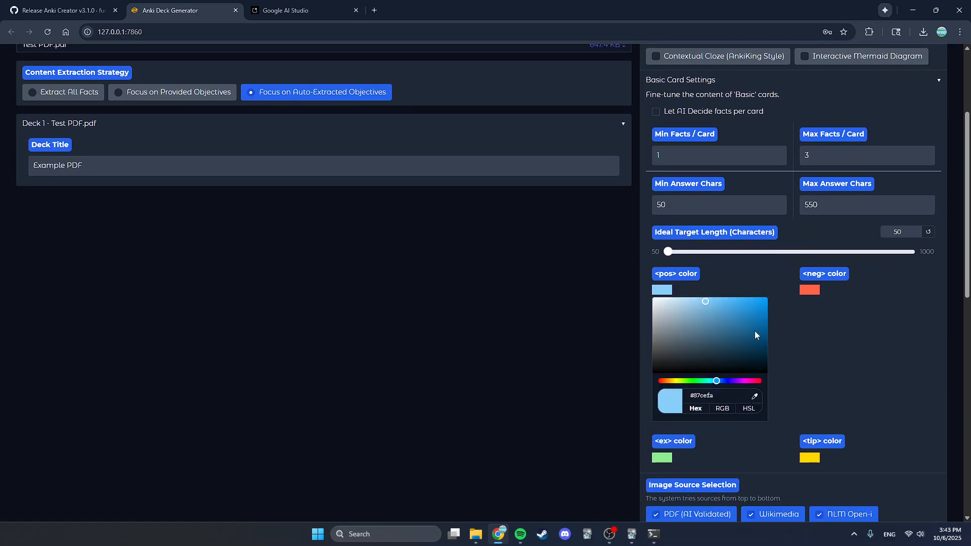
{"action": "left_click", "coordinate": [662, 290]}
{"action": "left_click", "coordinate": [744, 267]}
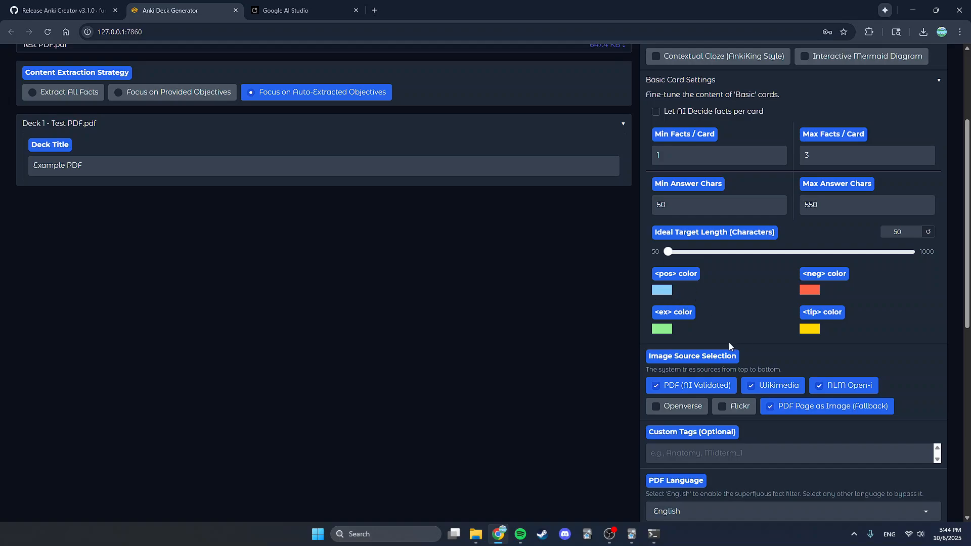
- Switch the card type to Atomic Cloze and set the Cloze Deletion Color to green #47ff00
{"action": "scroll", "coordinate": [729, 342], "scroll_direction": "up", "scroll_amount": 2}
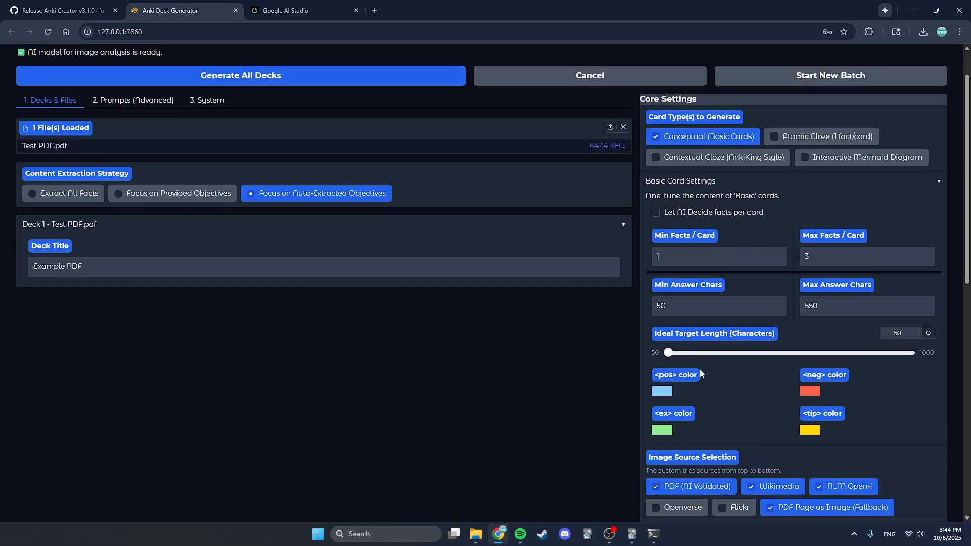
{"action": "left_click", "coordinate": [707, 143]}
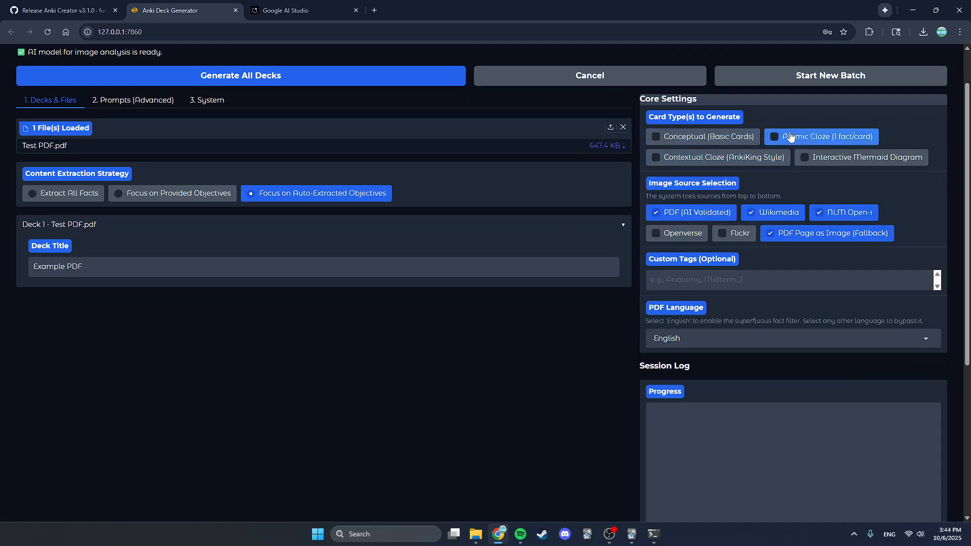
{"action": "left_click", "coordinate": [791, 136]}
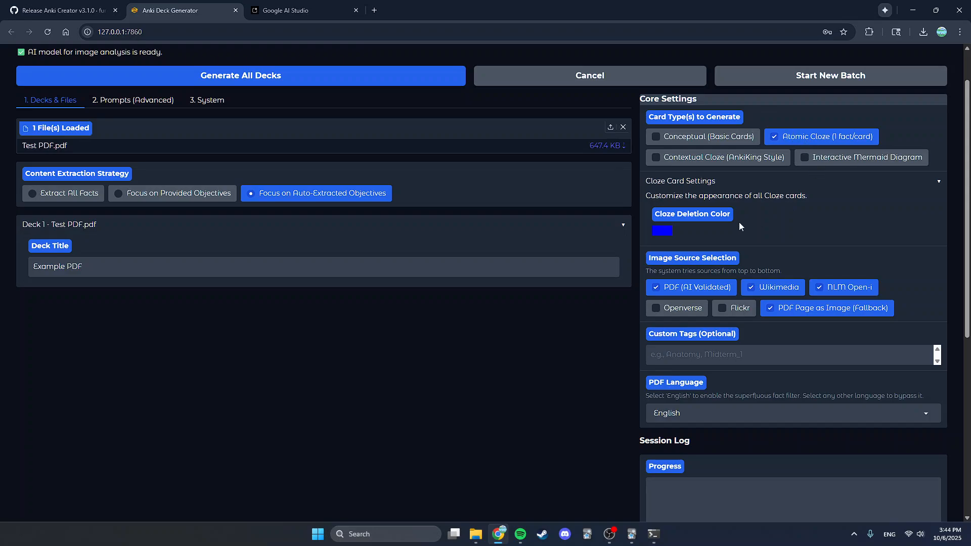
{"action": "left_click", "coordinate": [659, 232]}
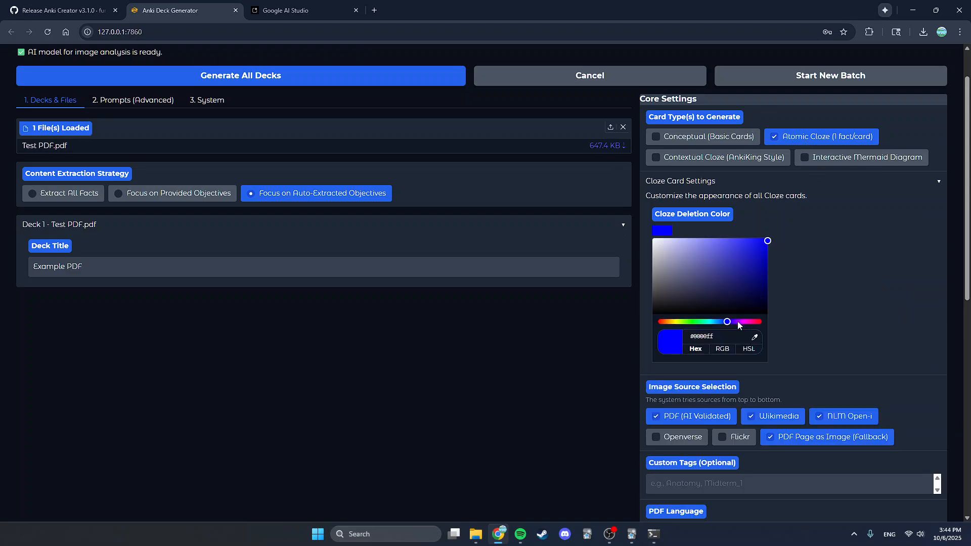
{"action": "left_click_drag", "start_coordinate": [738, 322], "coordinate": [689, 322]}
- Switch the card type to Contextual Cloze and turn off Let AI Decide facts per card in its settings
{"action": "left_click", "coordinate": [736, 159]}
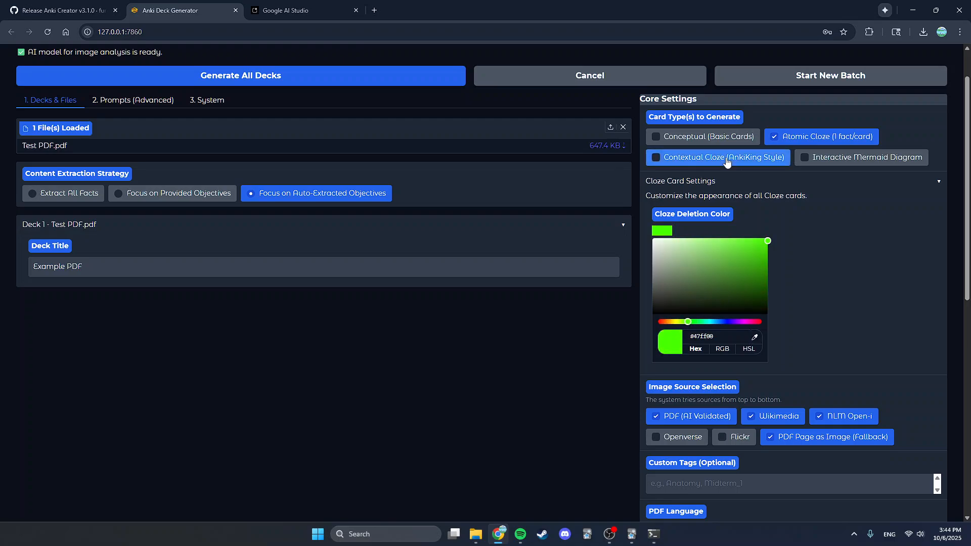
{"action": "left_click", "coordinate": [790, 144]}
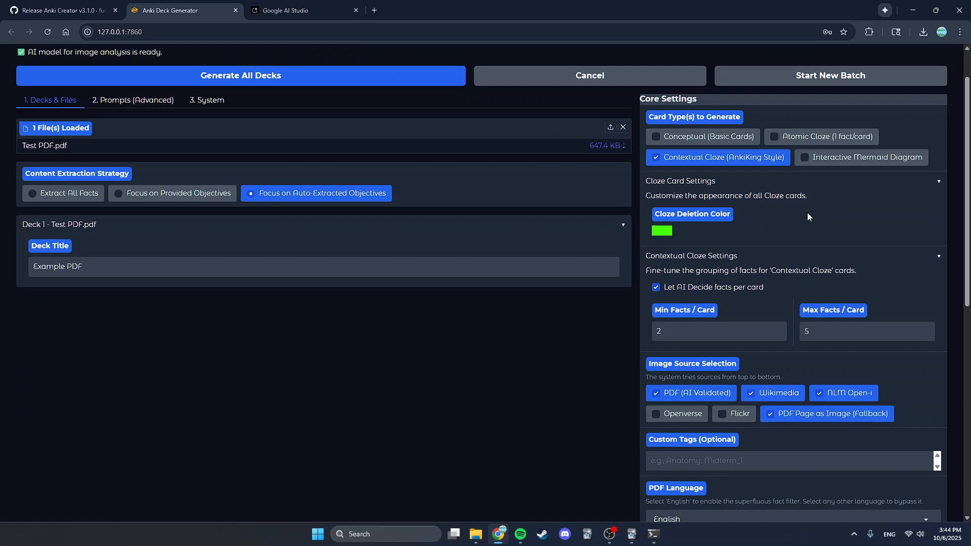
{"action": "scroll", "coordinate": [806, 212], "scroll_direction": "down", "scroll_amount": 1}
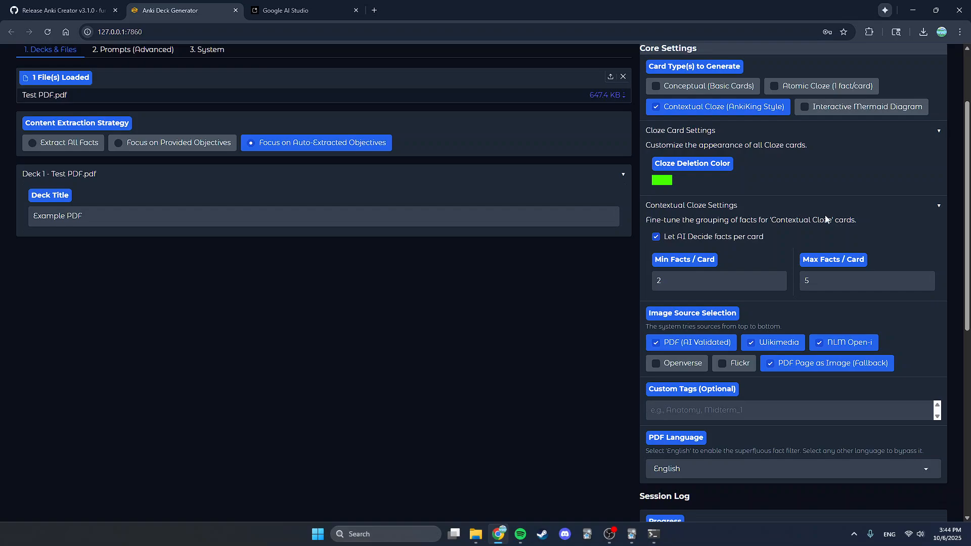
{"action": "left_click", "coordinate": [667, 185]}
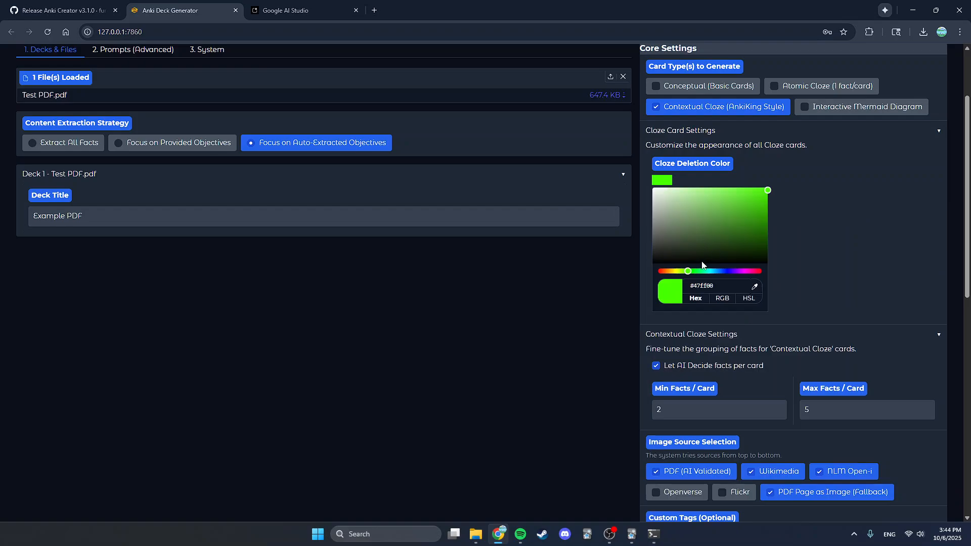
{"action": "left_click", "coordinate": [827, 145]}
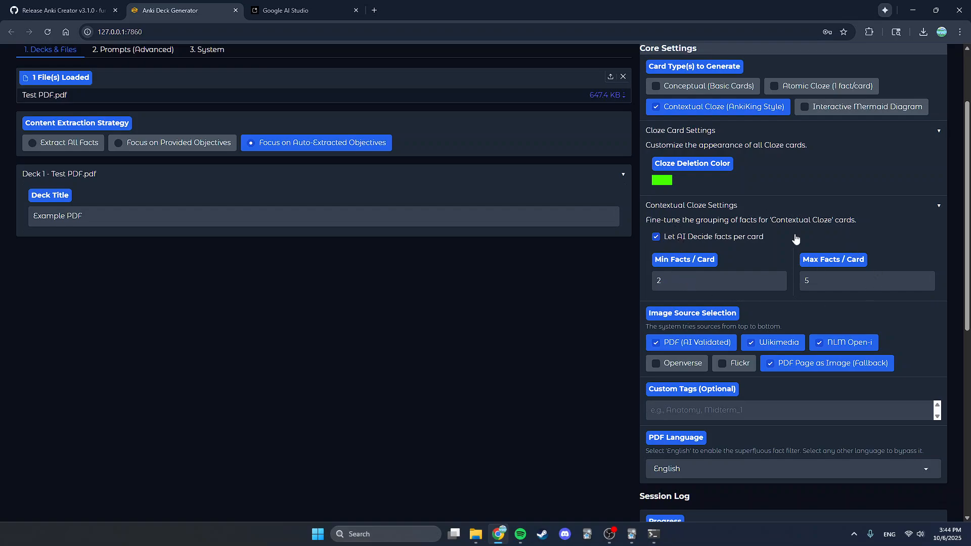
{"action": "left_click", "coordinate": [710, 238]}
{"action": "left_click", "coordinate": [720, 239]}
{"action": "left_click", "coordinate": [738, 239]}
- Try the Interactive Mermaid Diagram card type, browsing its Diagram Theme options, then deselect it
{"action": "scroll", "coordinate": [850, 289], "scroll_direction": "up", "scroll_amount": 1}
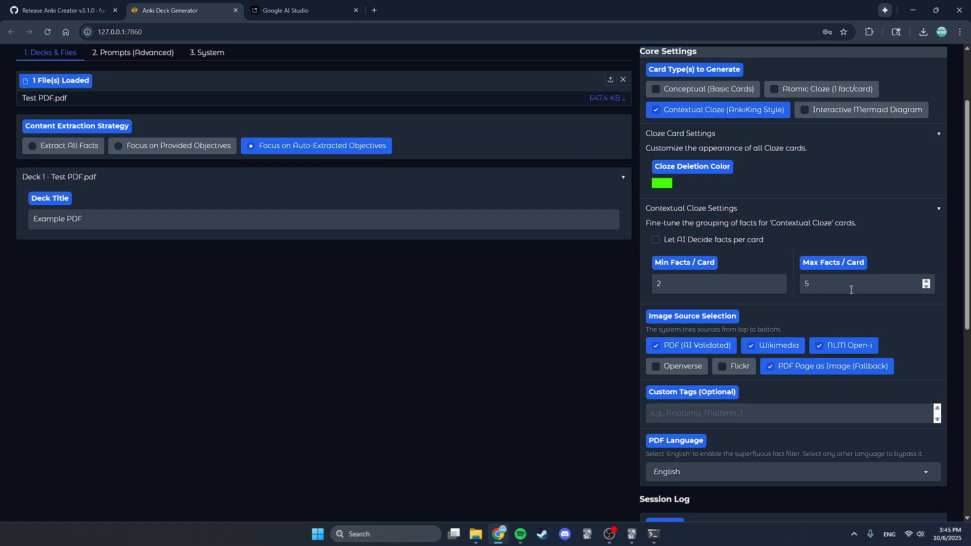
{"action": "scroll", "coordinate": [851, 290], "scroll_direction": "up", "scroll_amount": 1}
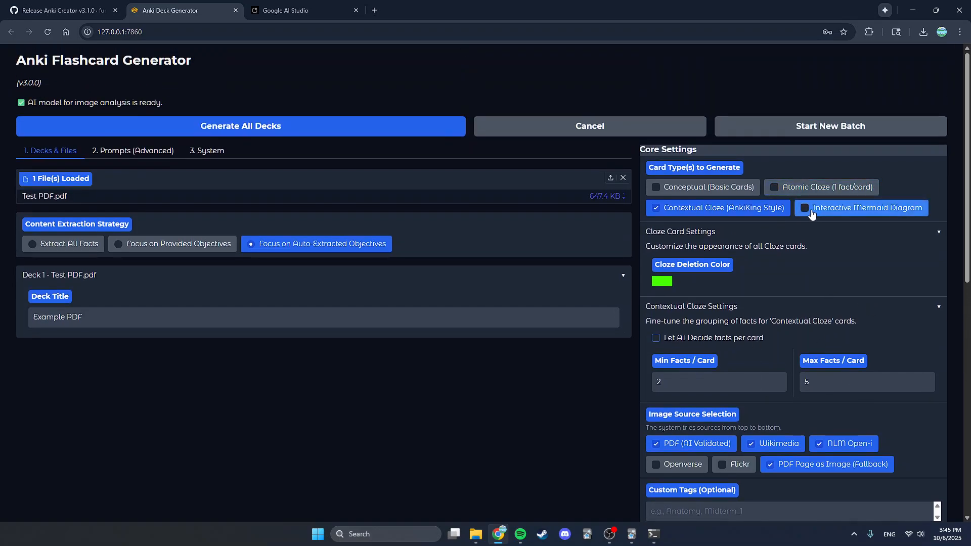
{"action": "left_click", "coordinate": [742, 208]}
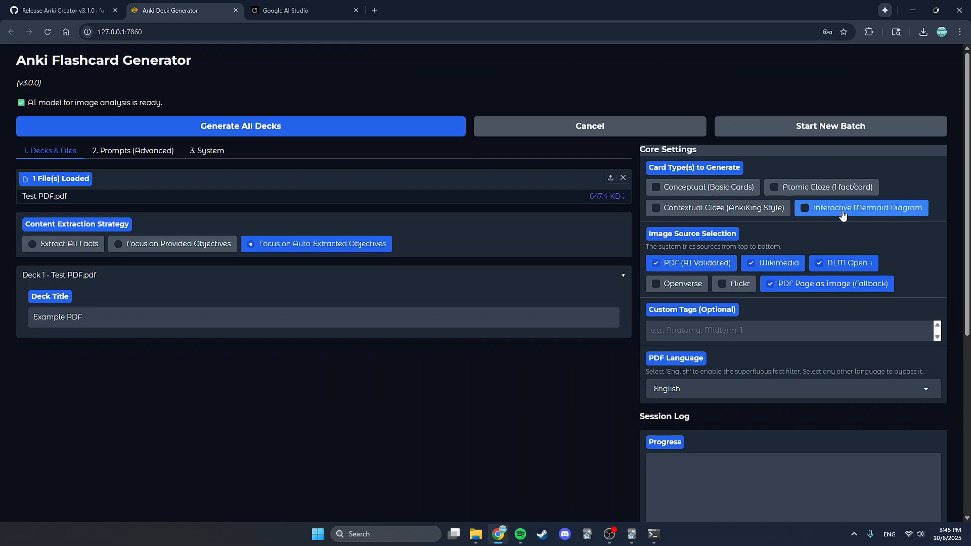
{"action": "left_click", "coordinate": [842, 214]}
{"action": "scroll", "coordinate": [786, 280], "scroll_direction": "down", "scroll_amount": 1}
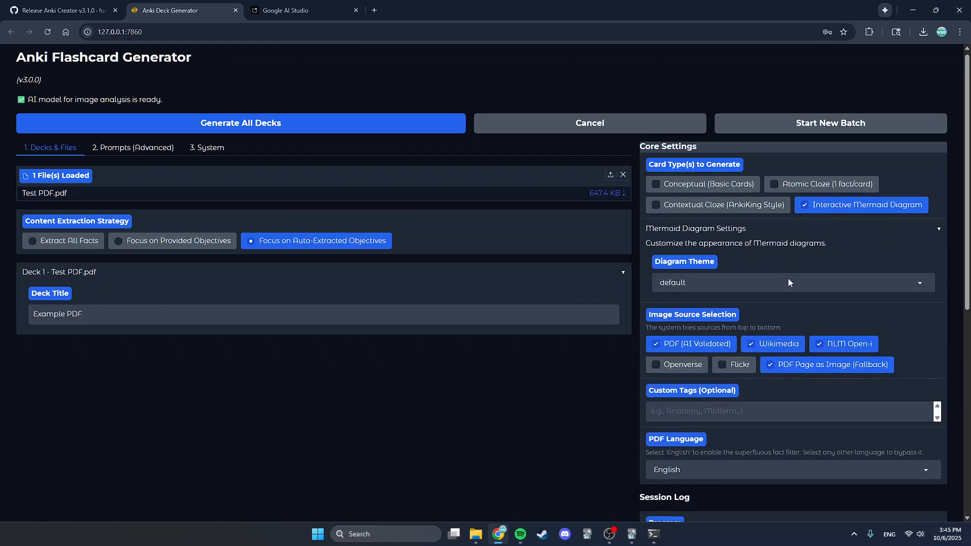
{"action": "scroll", "coordinate": [788, 282], "scroll_direction": "down", "scroll_amount": 1}
{"action": "left_click", "coordinate": [708, 235]}
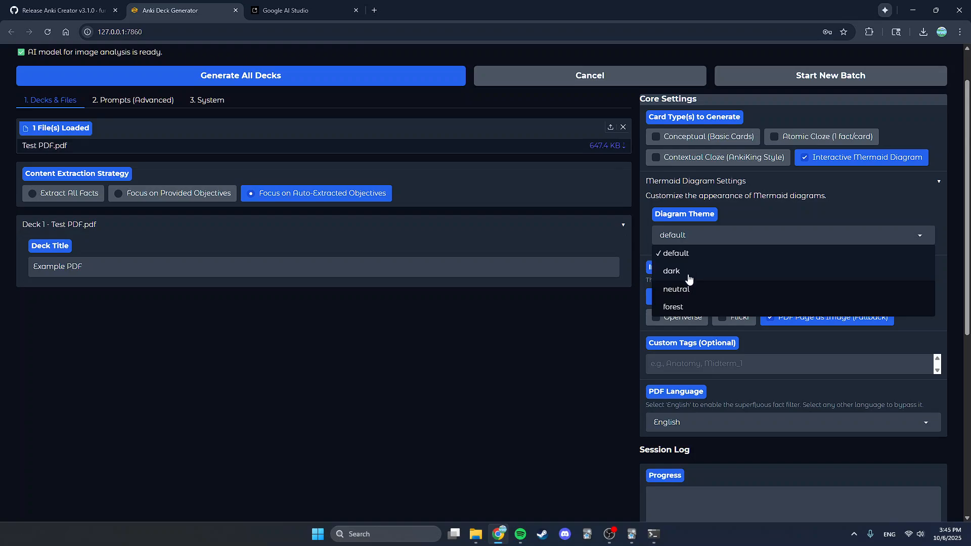
{"action": "left_click", "coordinate": [801, 201]}
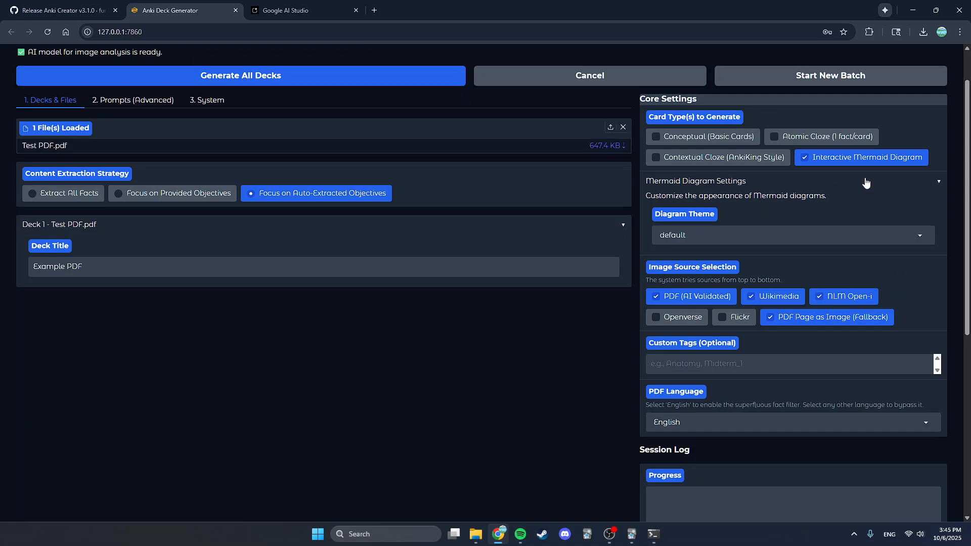
{"action": "left_click", "coordinate": [805, 165]}
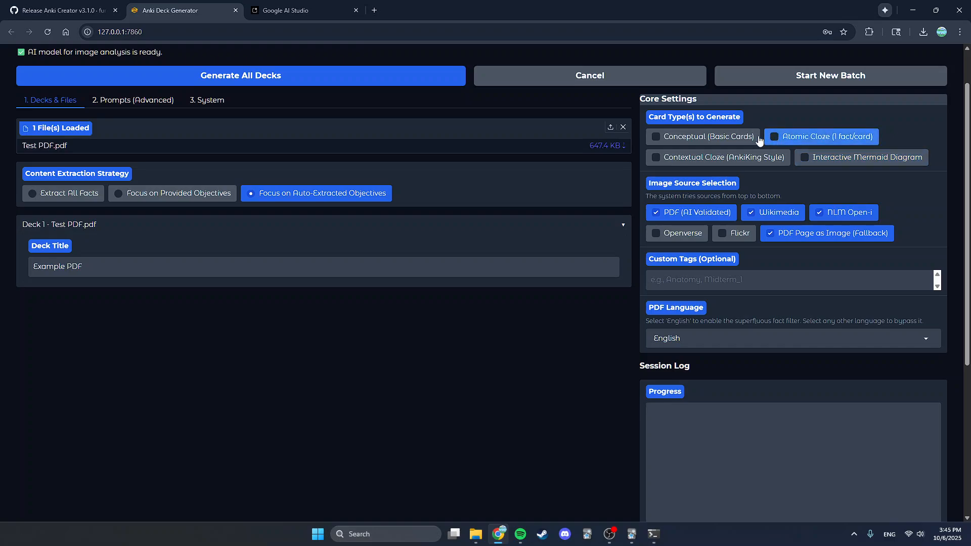
- Select Atomic Cloze (1 fact/card) as the only card type to generate
{"action": "left_click", "coordinate": [706, 138]}
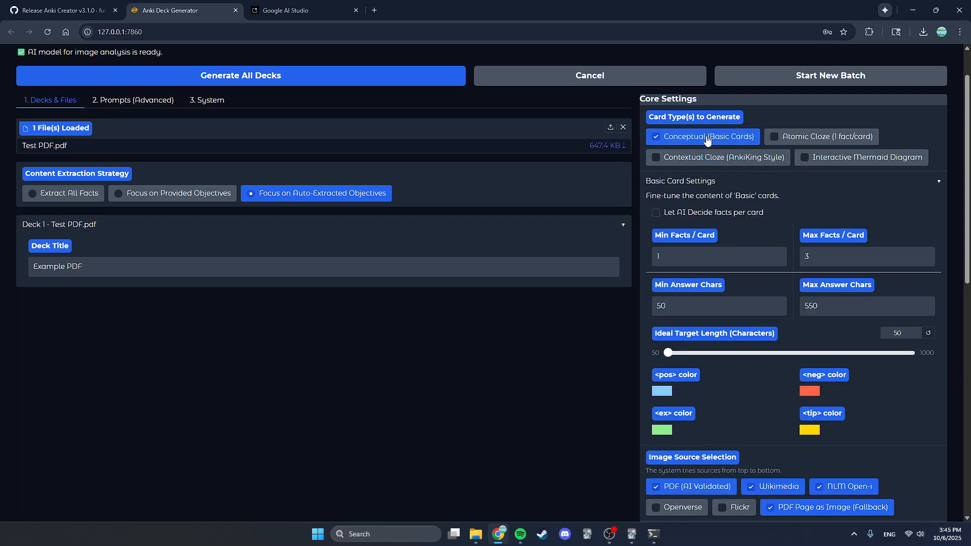
{"action": "left_click", "coordinate": [772, 137]}
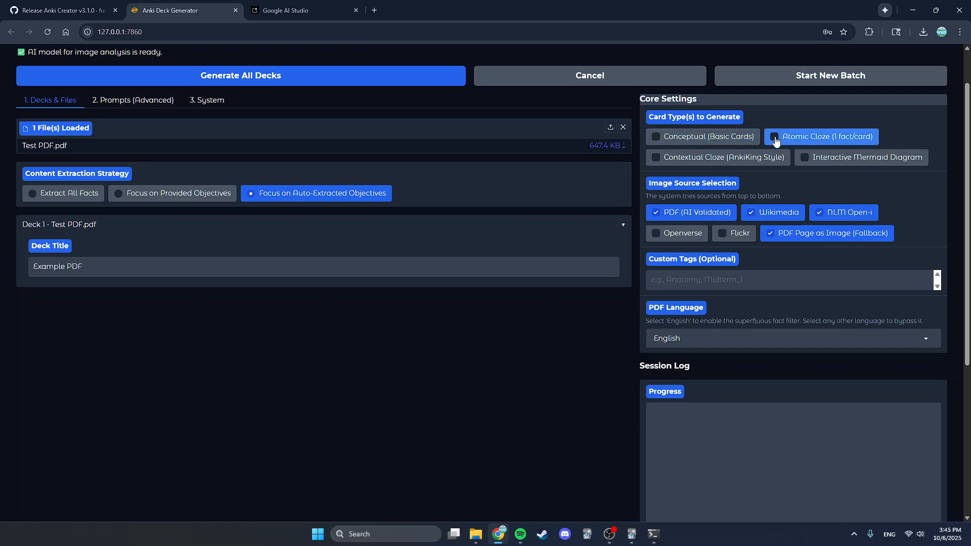
{"action": "scroll", "coordinate": [784, 214], "scroll_direction": "down", "scroll_amount": 1}
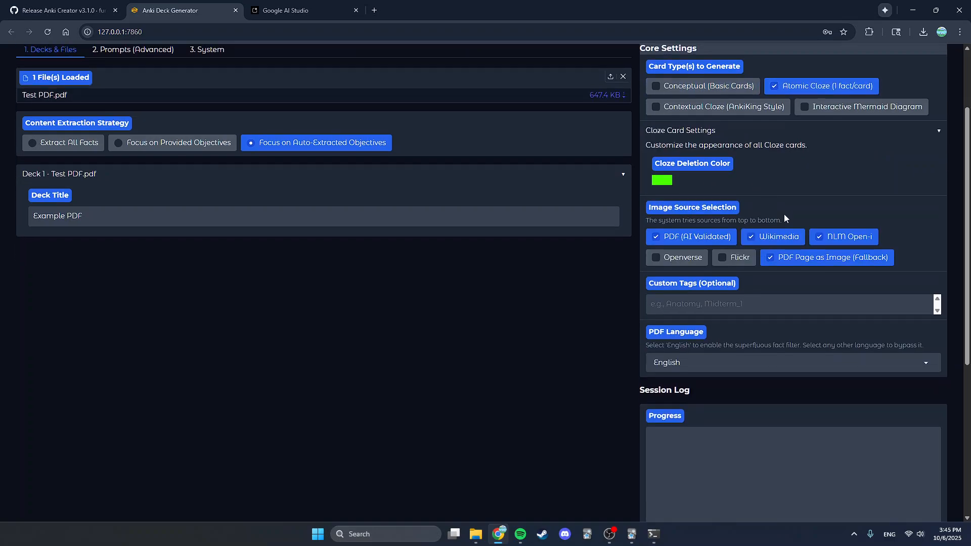
- Limit image sources to PDF (AI Validated) and PDF Page as Image (Fallback), turning off Wikimedia and NLM Open-i
{"action": "left_click", "coordinate": [676, 240]}
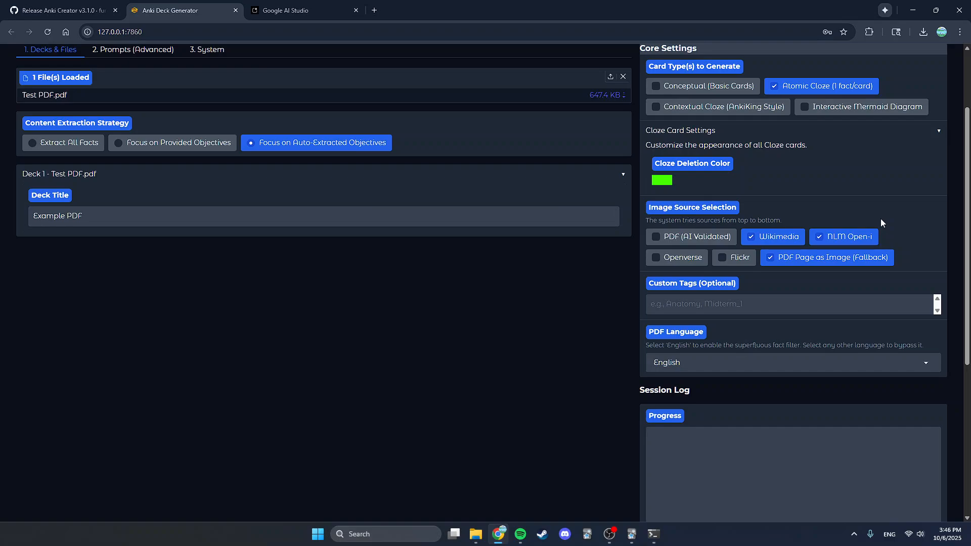
{"action": "left_click", "coordinate": [774, 237]}
{"action": "left_click", "coordinate": [842, 236]}
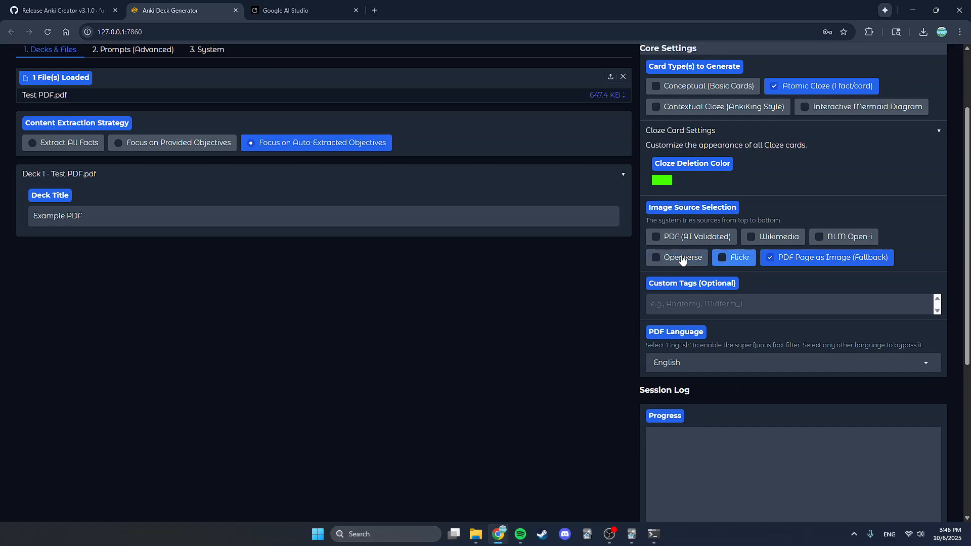
{"action": "left_click", "coordinate": [223, 51]}
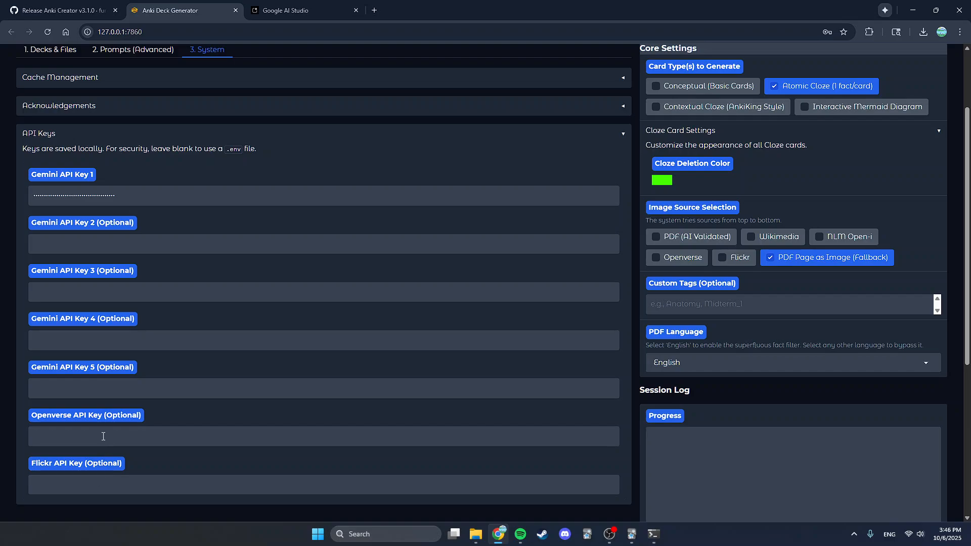
{"action": "left_click", "coordinate": [51, 50]}
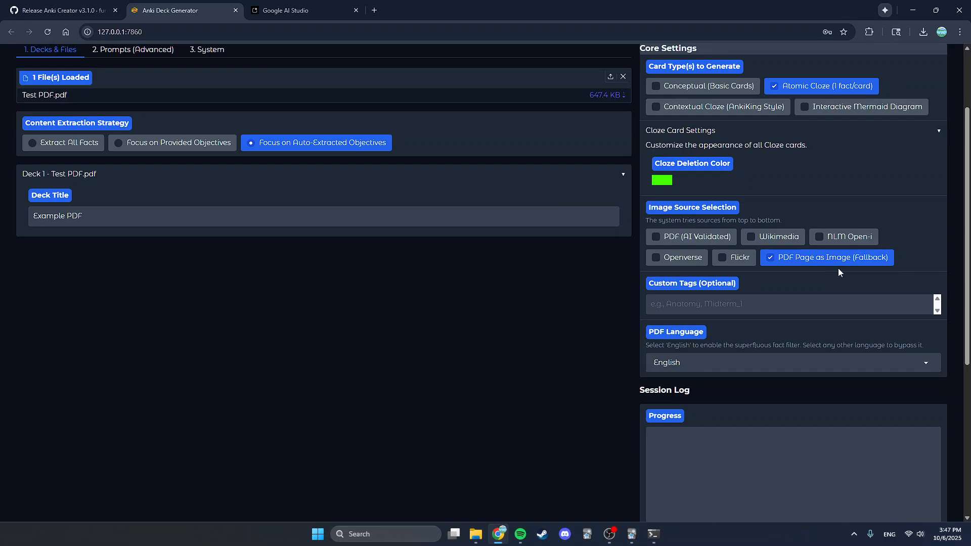
{"action": "left_click", "coordinate": [687, 241]}
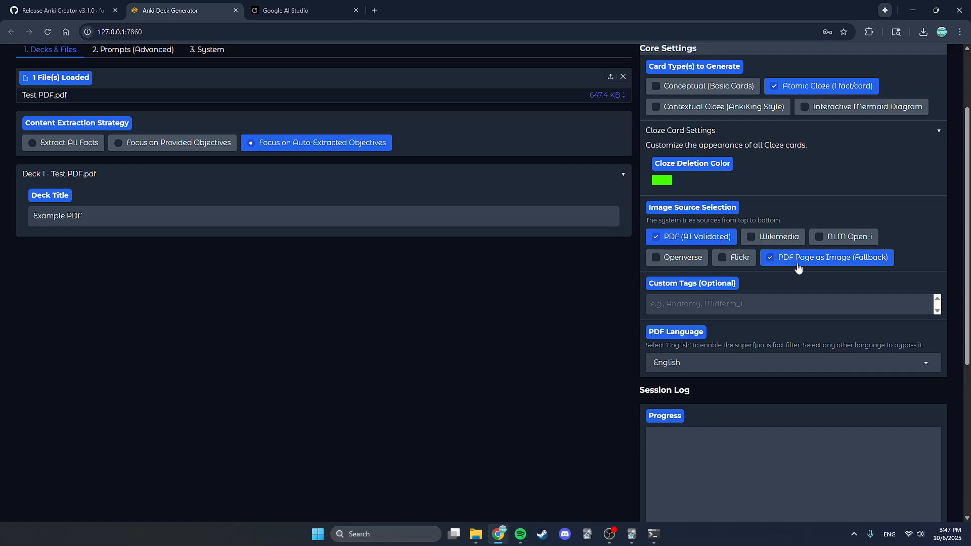
- Examine the Custom Tags field and the PDF Language options
{"action": "left_click", "coordinate": [693, 305]}
{"action": "left_click", "coordinate": [729, 362]}
{"action": "left_click", "coordinate": [606, 361]}
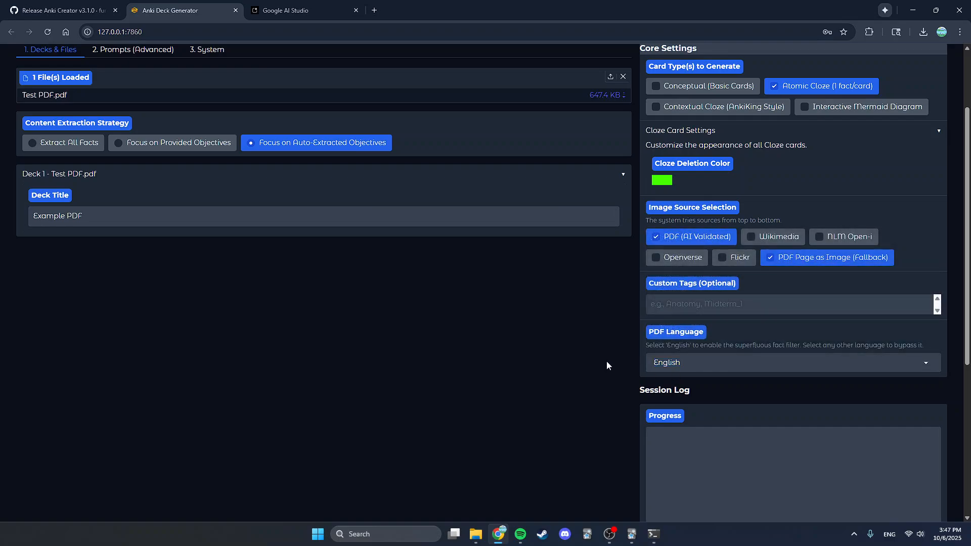
{"action": "left_click", "coordinate": [751, 363]}
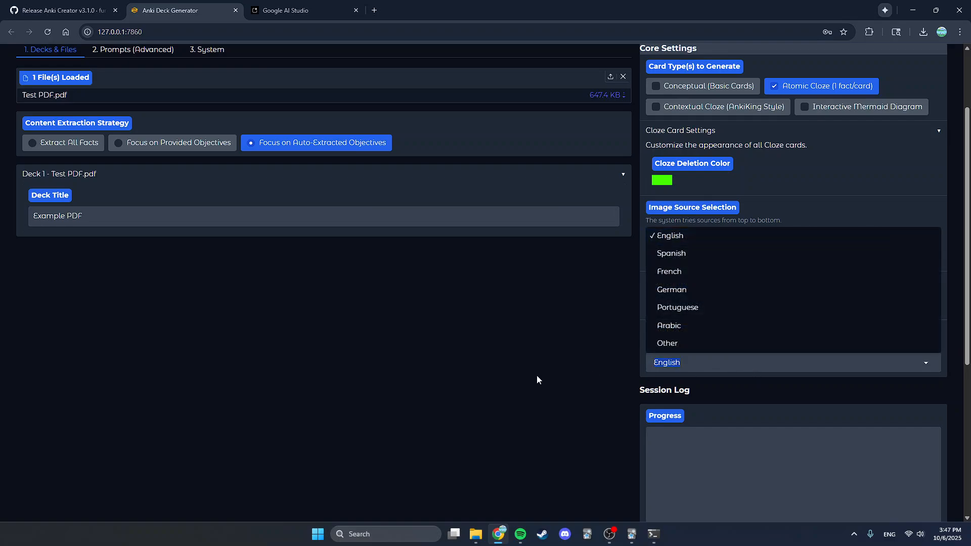
{"action": "left_click", "coordinate": [537, 376]}
{"action": "left_click", "coordinate": [729, 360]}
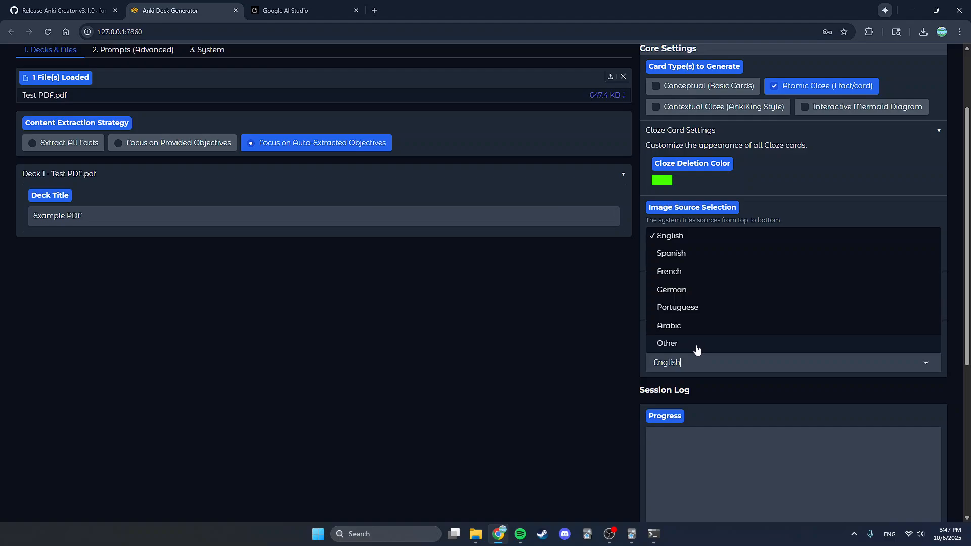
{"action": "left_click", "coordinate": [517, 367]}
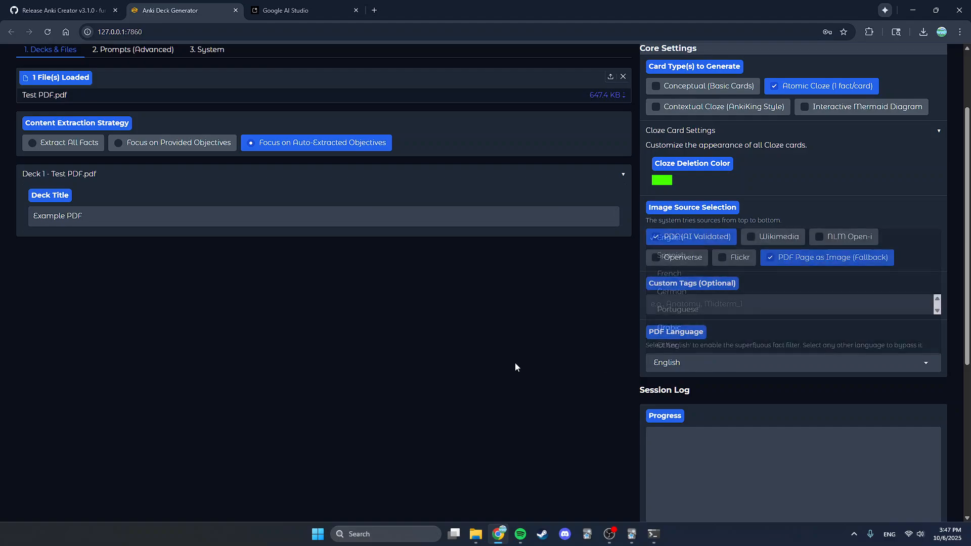
- Generate all decks from the uploaded PDF
{"action": "scroll", "coordinate": [526, 353], "scroll_direction": "up", "scroll_amount": 2}
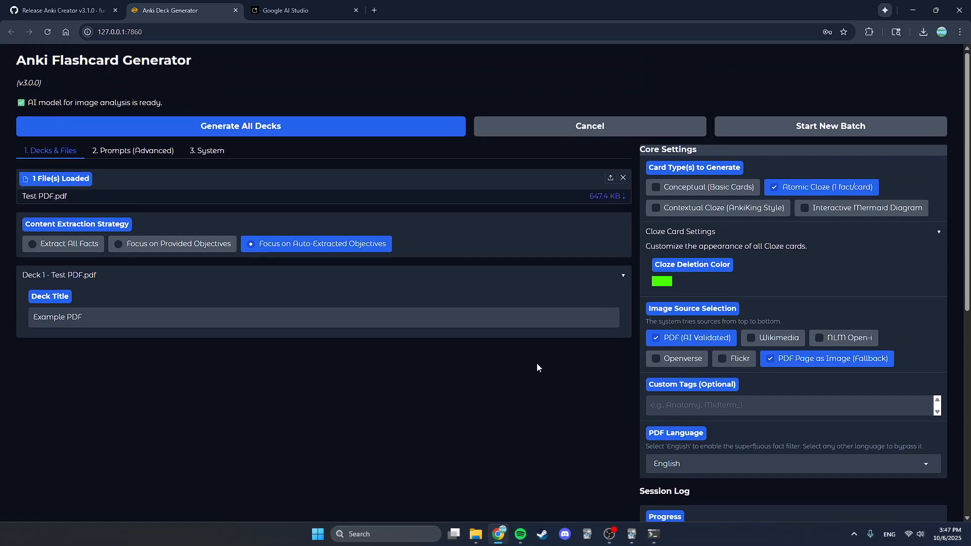
{"action": "scroll", "coordinate": [508, 375], "scroll_direction": "down", "scroll_amount": 5}
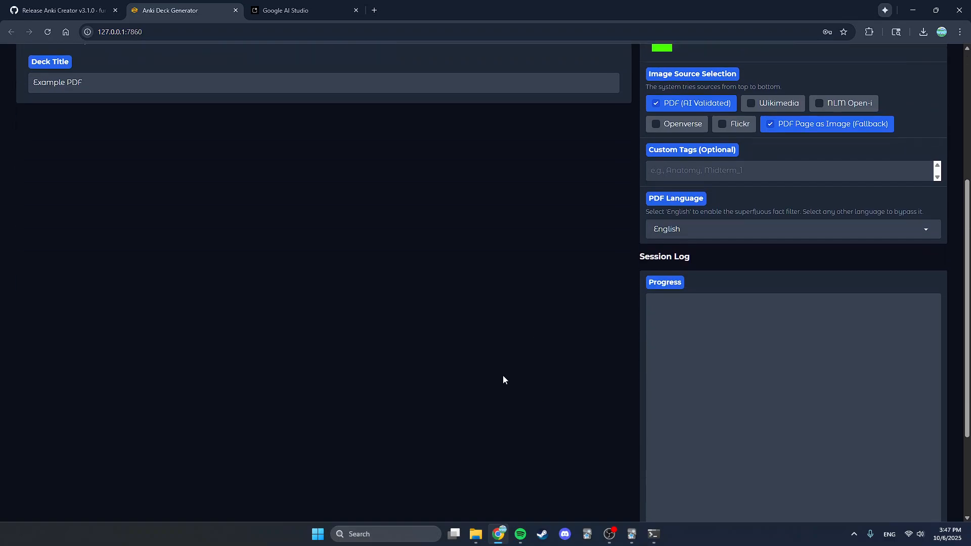
{"action": "scroll", "coordinate": [496, 379], "scroll_direction": "up", "scroll_amount": 5}
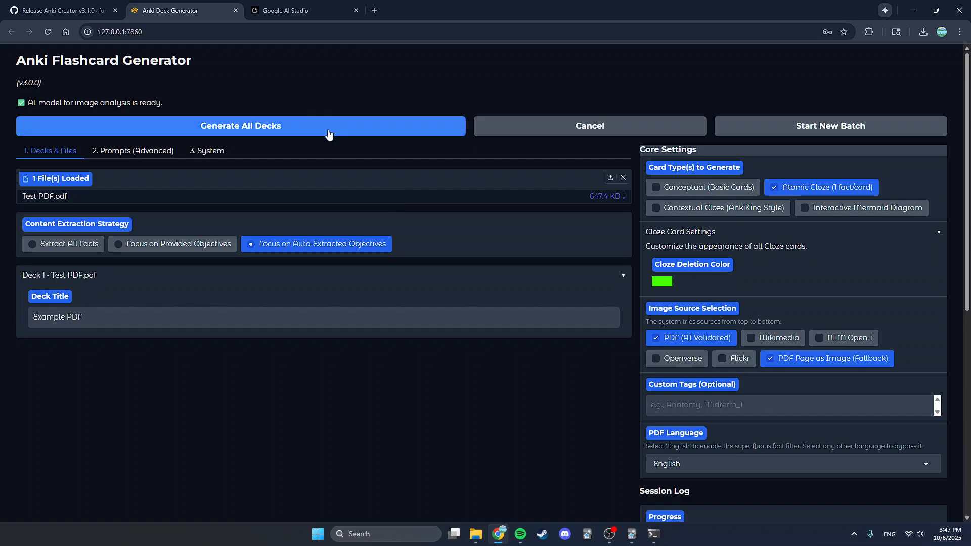
{"action": "left_click", "coordinate": [353, 135]}
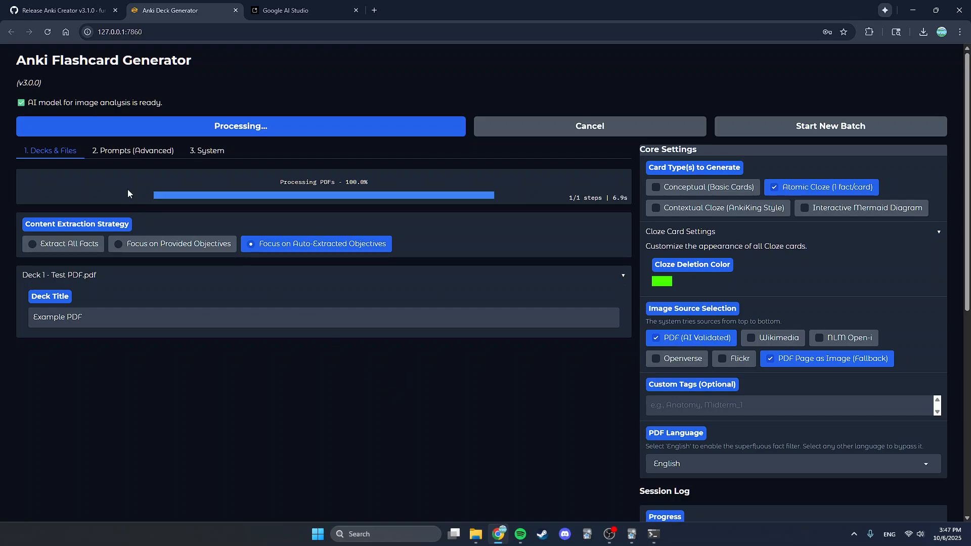
- Try the Basic Card Builder custom instruction 'Prioritize adding information about drugs and medications.' and clear it
{"action": "left_click", "coordinate": [116, 158]}
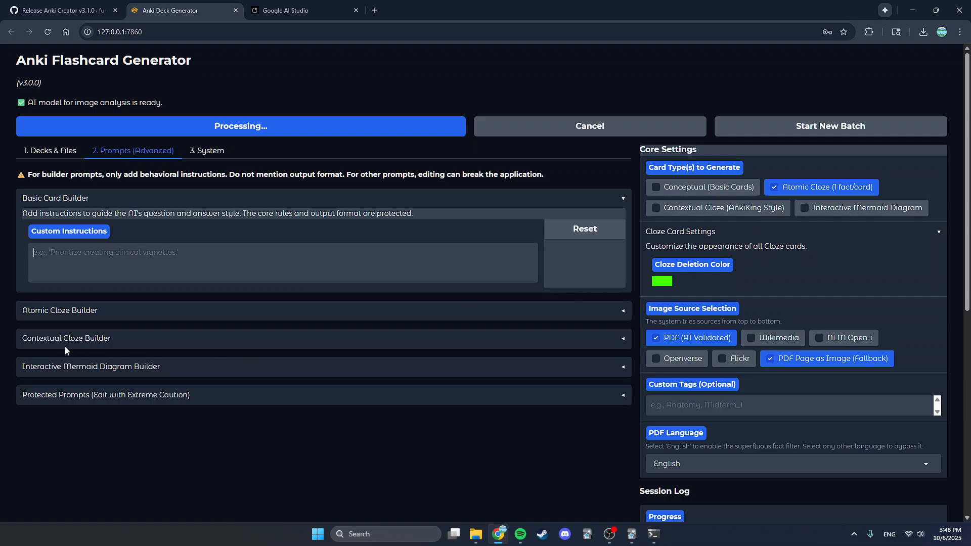
{"action": "left_click", "coordinate": [97, 266]}
{"action": "type", "text": "Prioritize adding information about dr"}
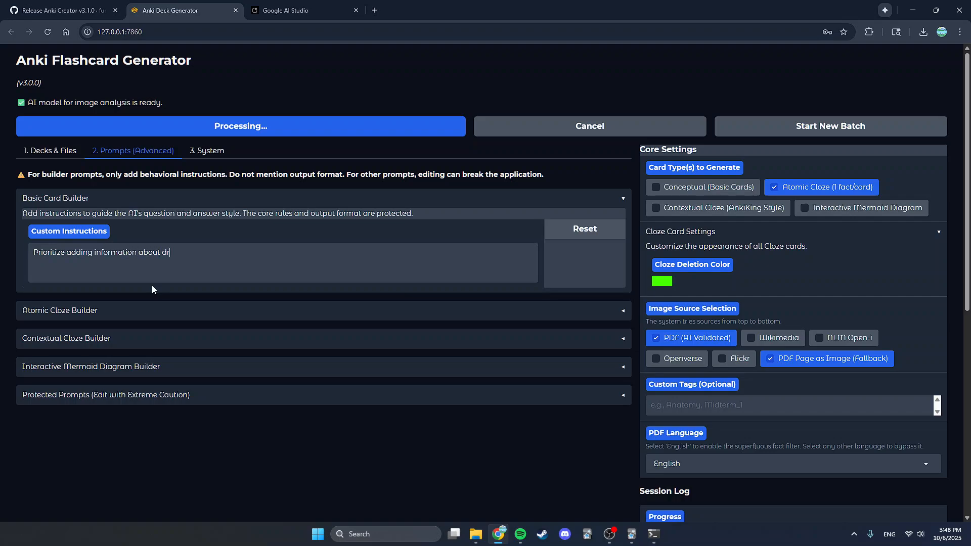
{"action": "type", "text": "ugs and medications."}
{"action": "left_click_drag", "start_coordinate": [269, 252], "coordinate": [31, 300]}
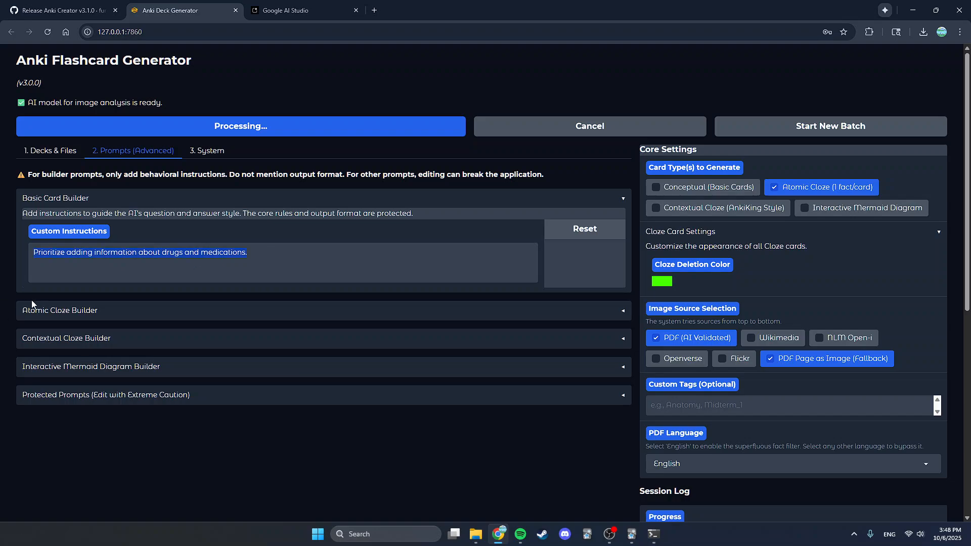
{"action": "key", "text": "BackSpace"}
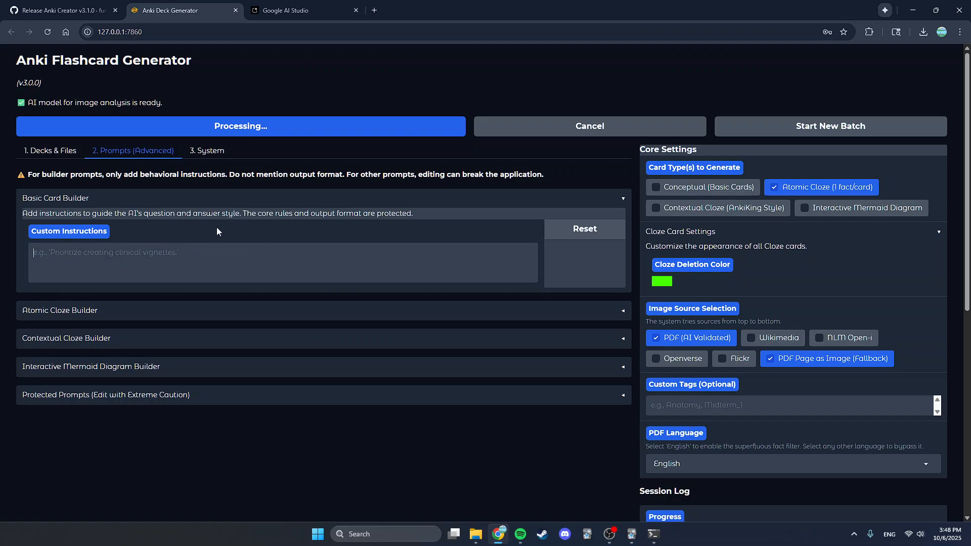
- Return to the decks and files view and monitor the generation progress
{"action": "left_click", "coordinate": [174, 202]}
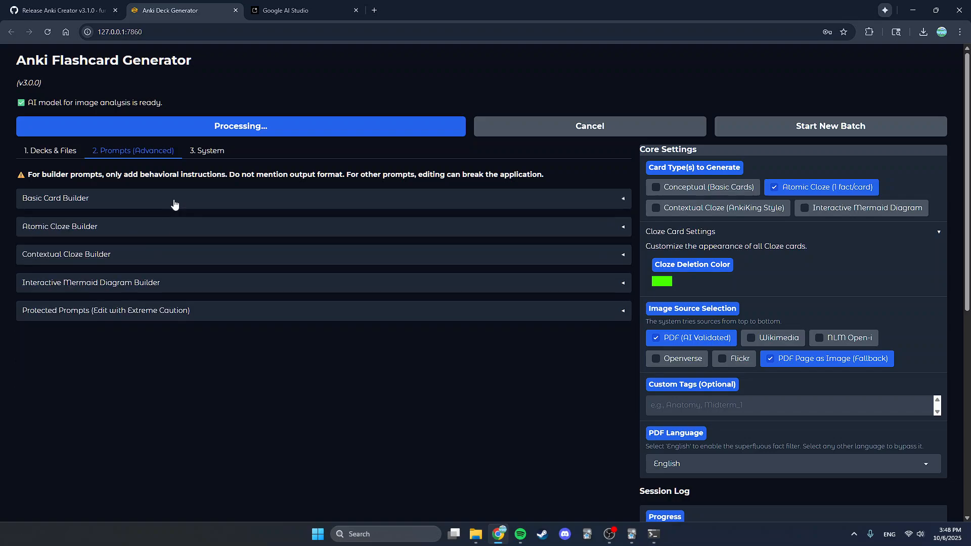
{"action": "left_click", "coordinate": [57, 152]}
{"action": "scroll", "coordinate": [409, 405], "scroll_direction": "down", "scroll_amount": 1}
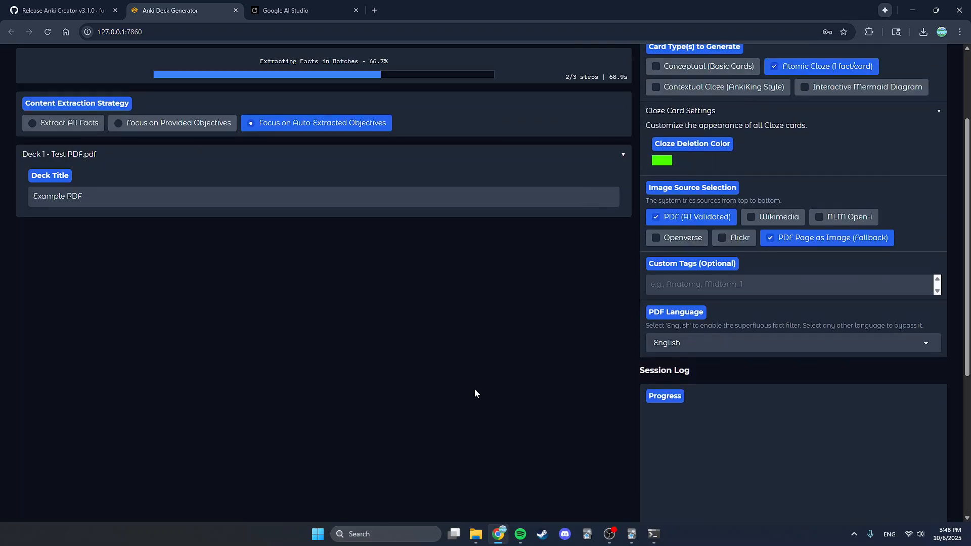
{"action": "scroll", "coordinate": [474, 389], "scroll_direction": "up", "scroll_amount": 3}
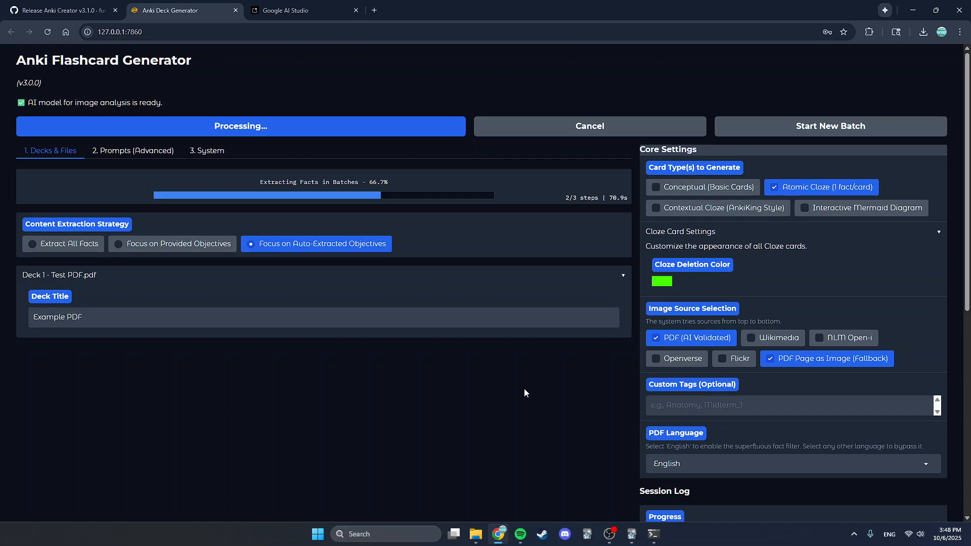
{"action": "scroll", "coordinate": [524, 393], "scroll_direction": "down", "scroll_amount": 7}
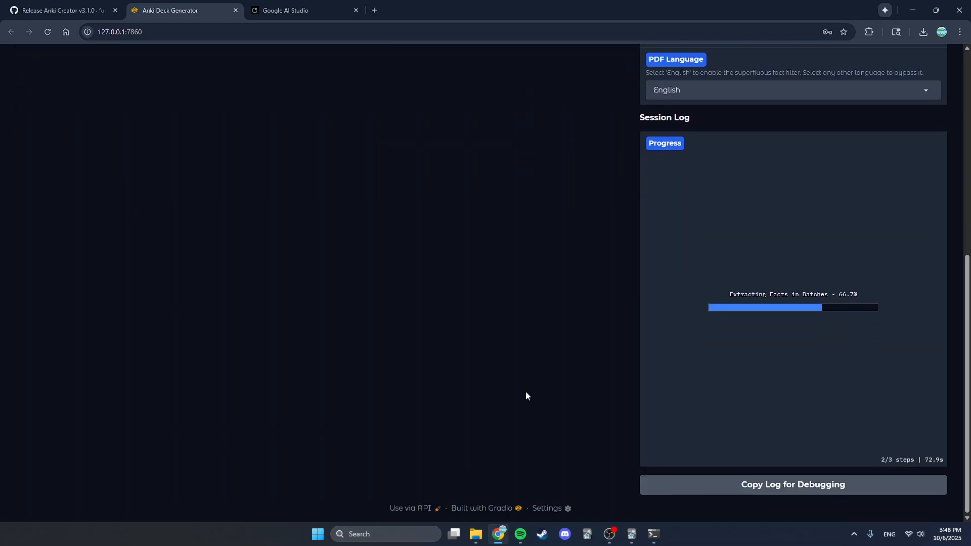
{"action": "scroll", "coordinate": [525, 396], "scroll_direction": "up", "scroll_amount": 7}
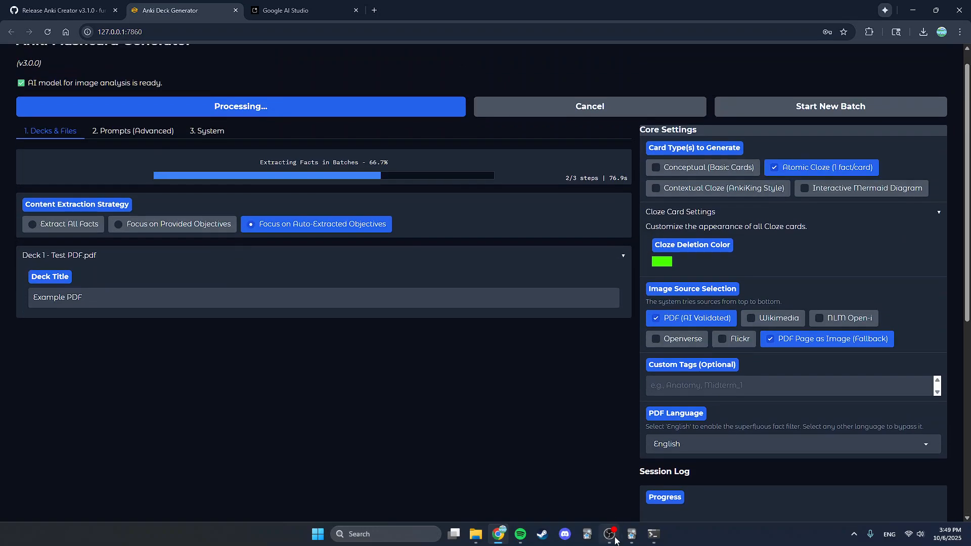
- Check the generation log in the terminal window
{"action": "mouse_move", "coordinate": [614, 538]}
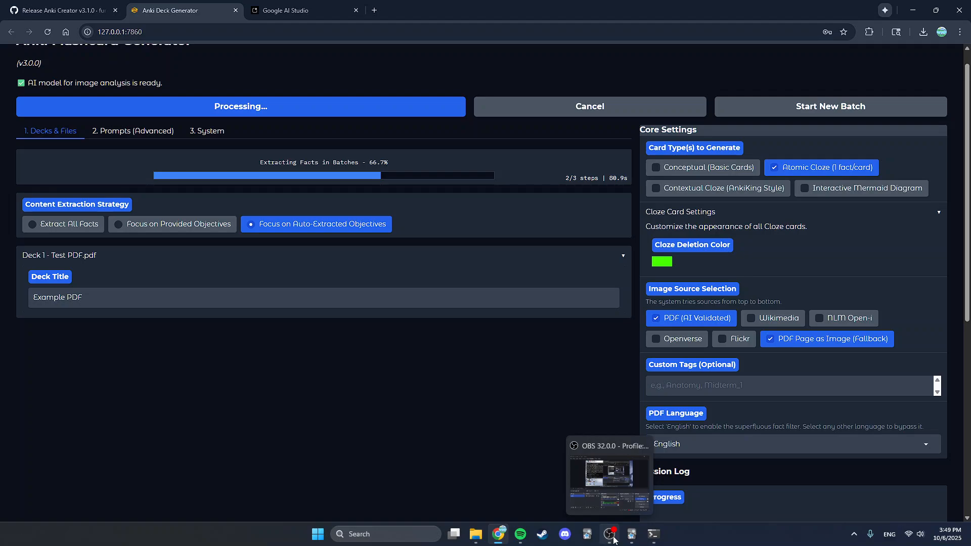
{"action": "left_click", "coordinate": [611, 536]}
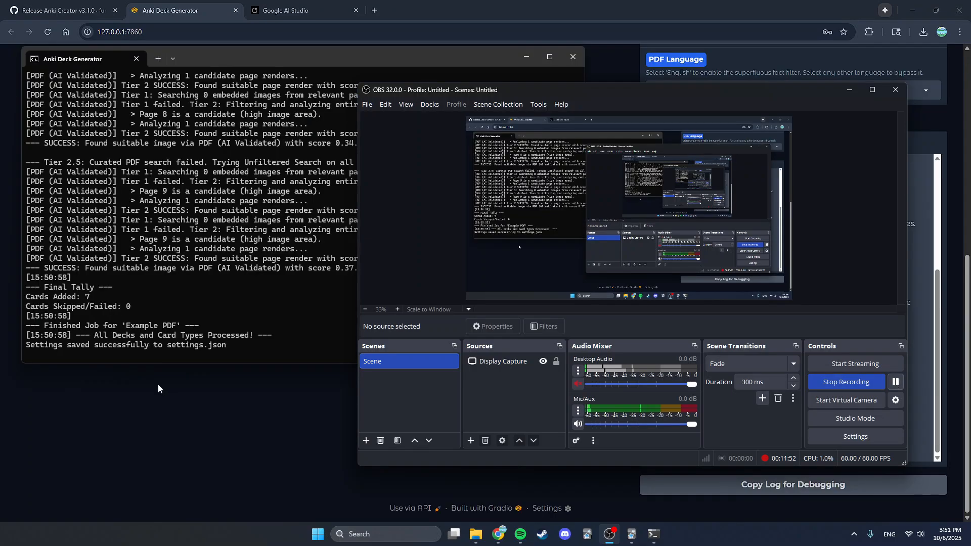
{"action": "left_click", "coordinate": [158, 388]}
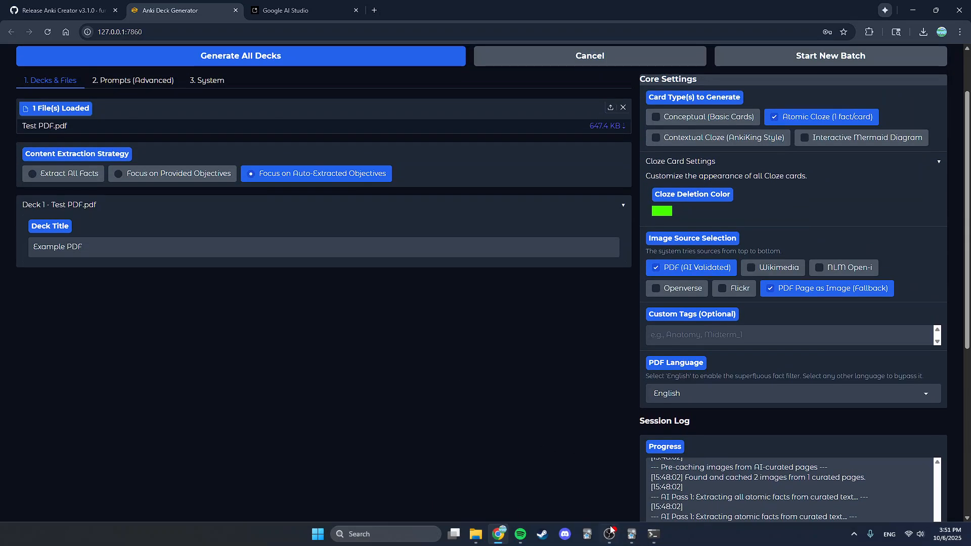
- Switch to Anki and open the Example PDF deck's cards in the browser
{"action": "left_click", "coordinate": [630, 535]}
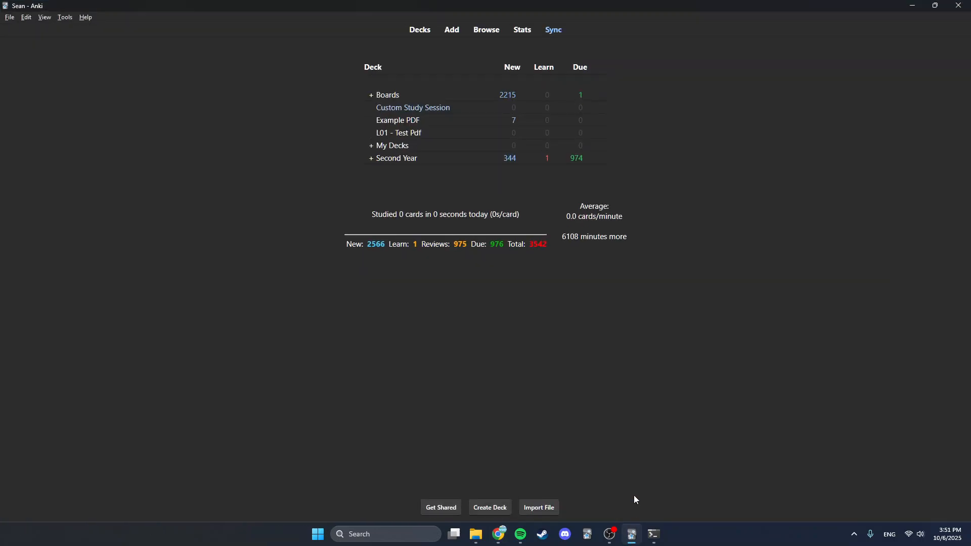
{"action": "left_click", "coordinate": [397, 121]}
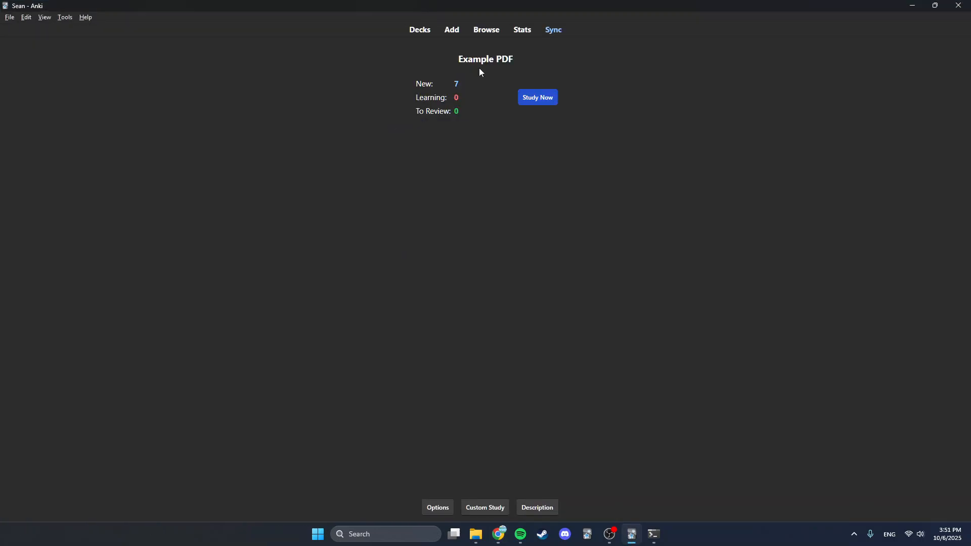
{"action": "left_click", "coordinate": [485, 31]}
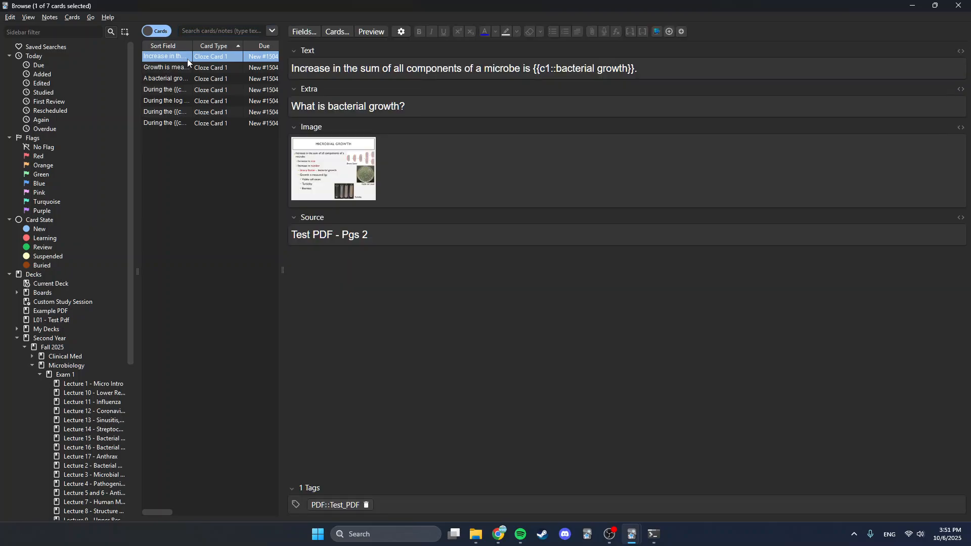
- Step through the generated cards and preview them one by one
{"action": "key", "text": "Down"}
{"action": "key", "text": "Down"}
{"action": "key", "text": "Down"}
{"action": "key", "text": "Down"}
{"action": "key", "text": "Down"}
{"action": "key", "text": "Down"}
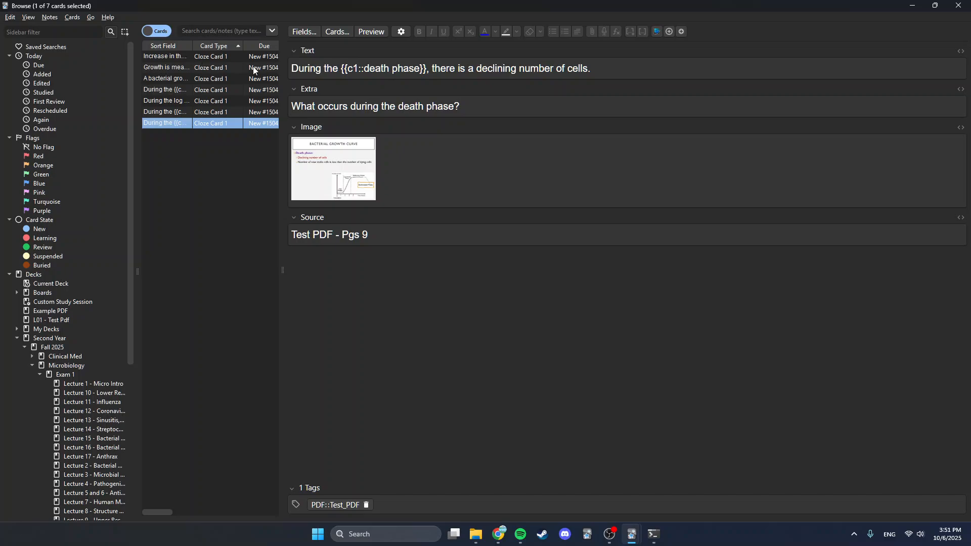
{"action": "left_click", "coordinate": [386, 33]}
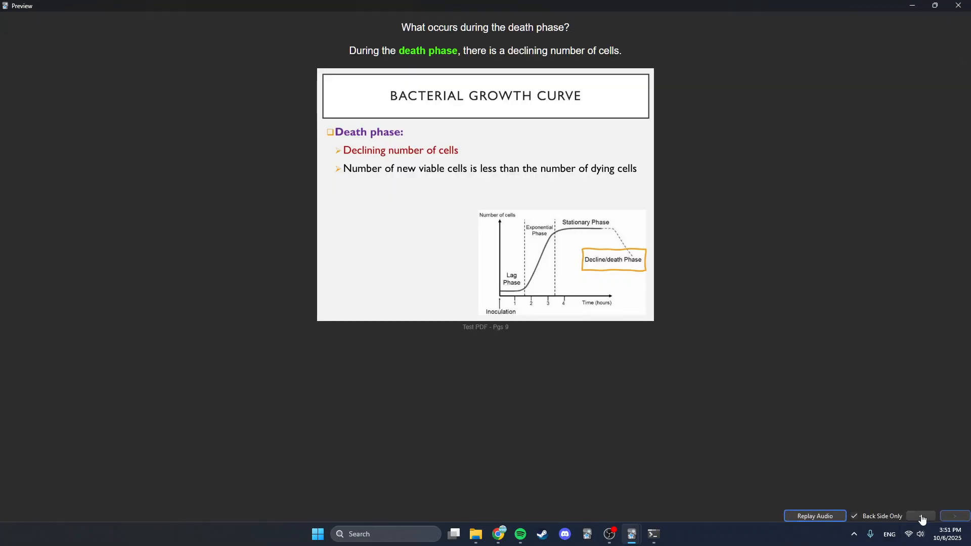
{"action": "left_click", "coordinate": [920, 516]}
{"action": "left_click", "coordinate": [920, 516]}
{"action": "left_click", "coordinate": [920, 515]}
{"action": "left_click", "coordinate": [920, 516]}
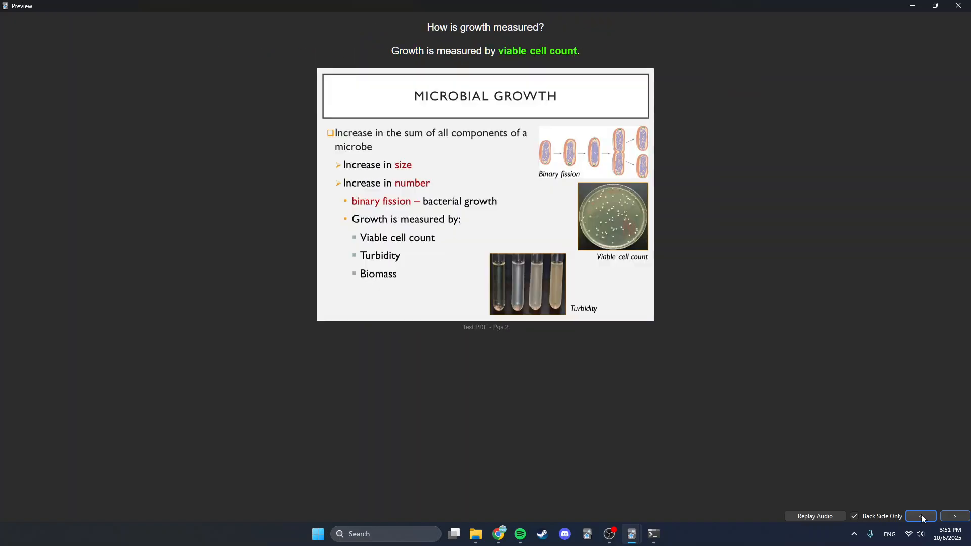